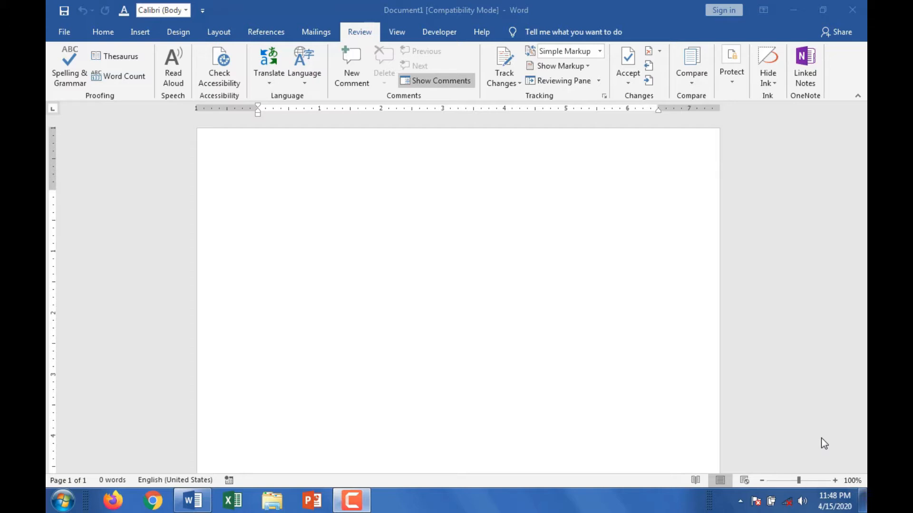
# Step: Fill the blank document with two sets of sample paragraphs generated by =rand()
pyautogui.click(399, 201)
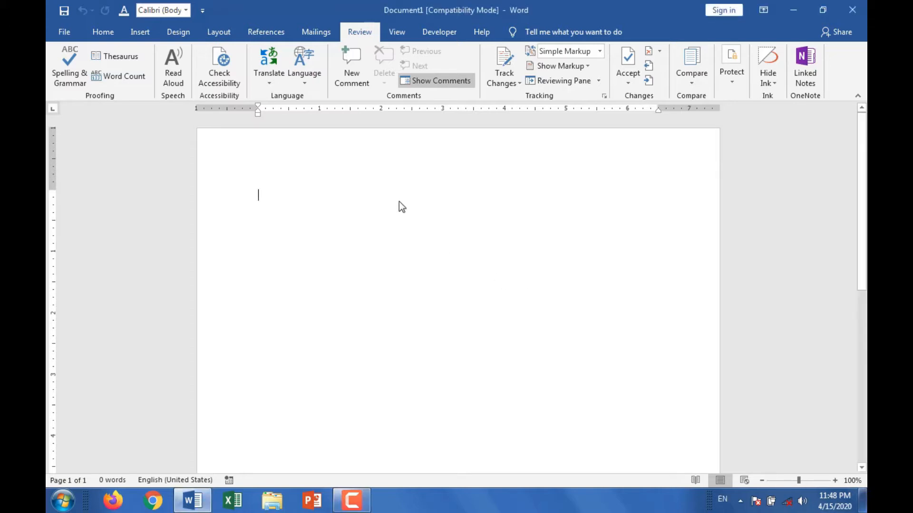
pyautogui.write('=')
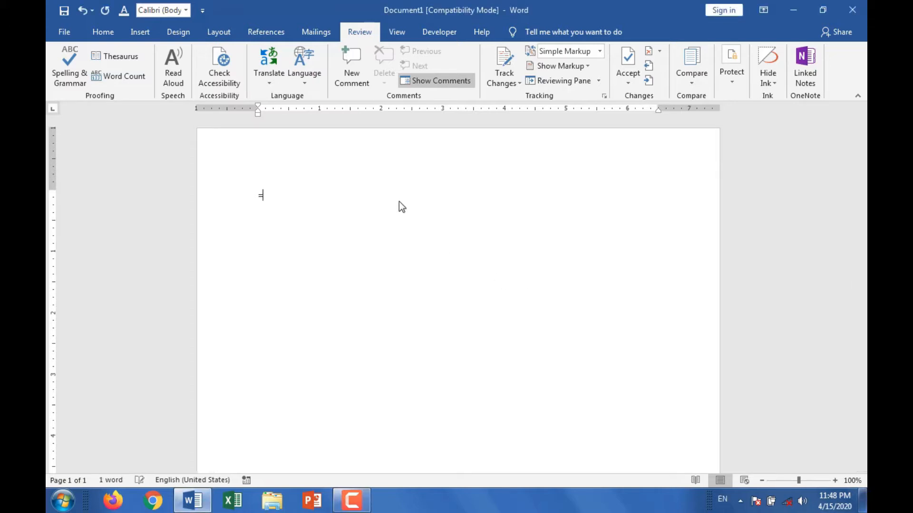
pyautogui.write('rand()')
pyautogui.press('Return')
pyautogui.write('=ran')
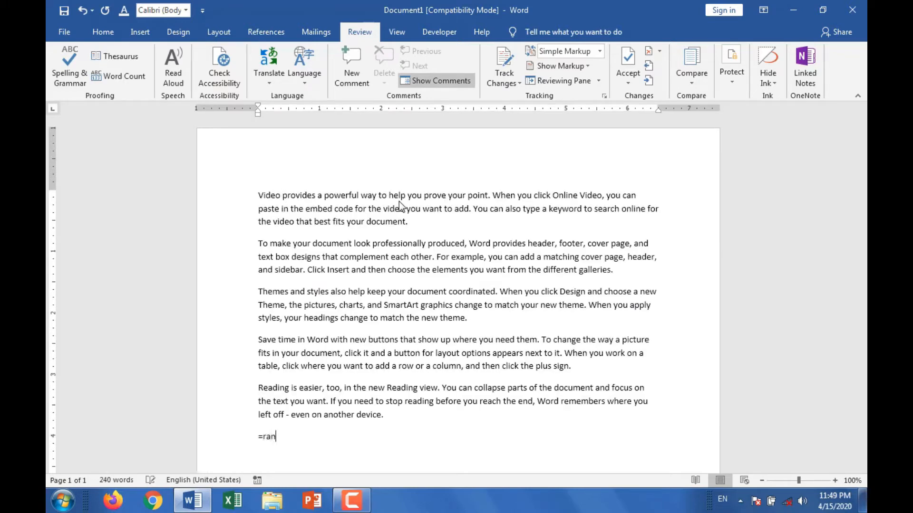
pyautogui.write('d()')
pyautogui.press('Return')
# Step: Delete the last three paragraphs without change tracking, and undo the deletion
pyautogui.hotkey('shift', 'Up')
pyautogui.hotkey('shift', 'Up')
pyautogui.hotkey('shift', 'Up')
pyautogui.hotkey('shift', 'Up')
pyautogui.hotkey('shift', 'Up')
pyautogui.hotkey('shift', 'Up')
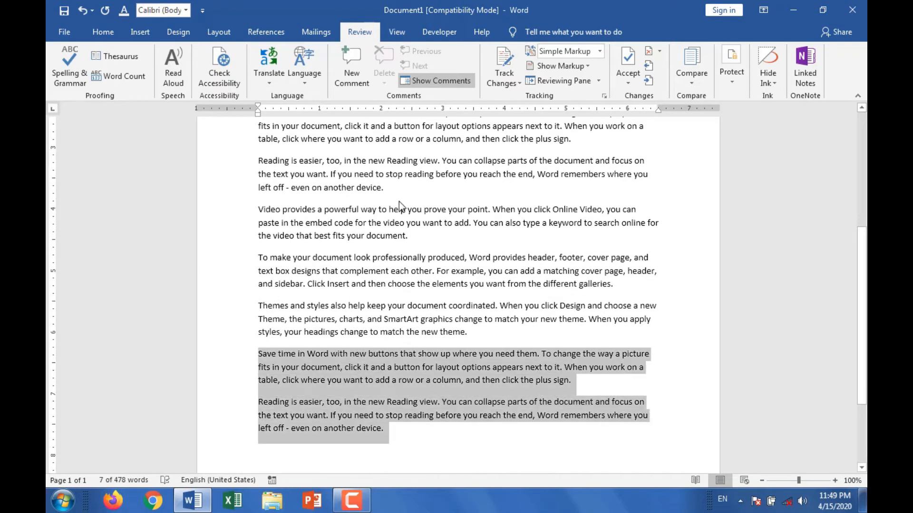
pyautogui.press('Delete')
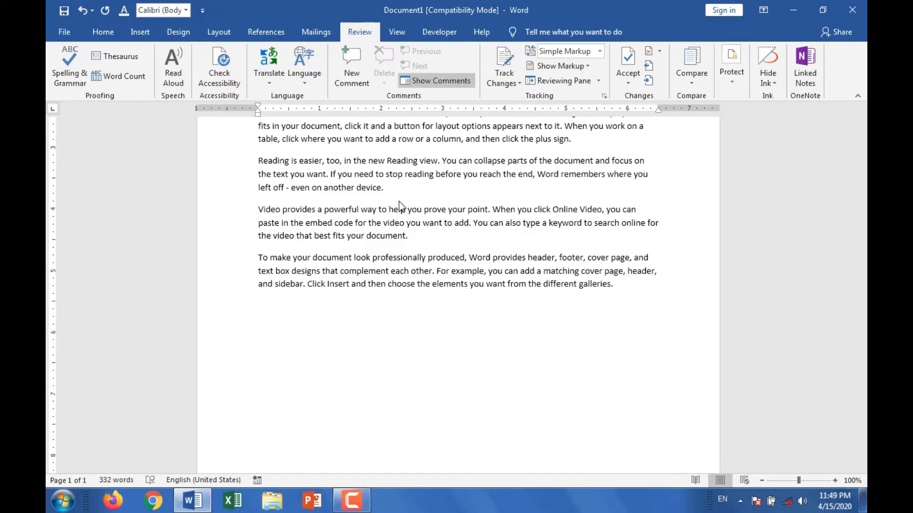
pyautogui.hotkey('ctrl', 'z')
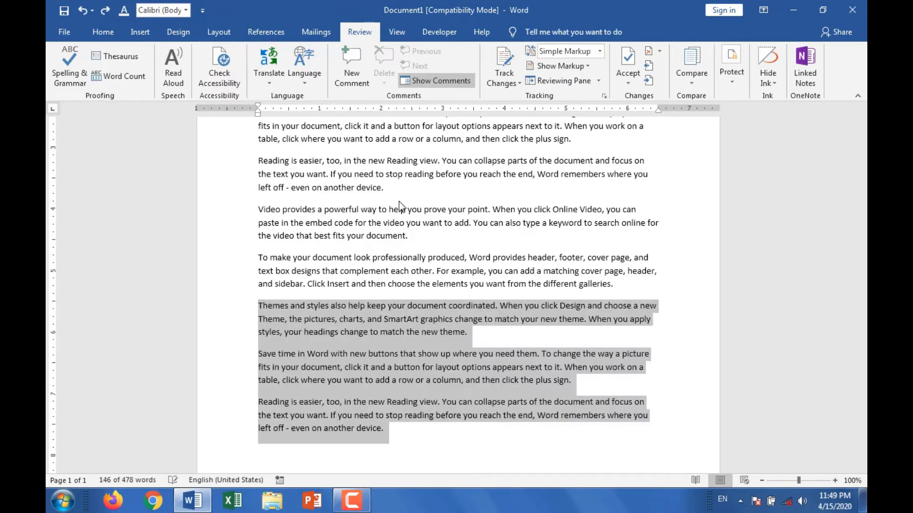
# Step: Clear the text selection and turn on Track Changes for the document
pyautogui.click(429, 355)
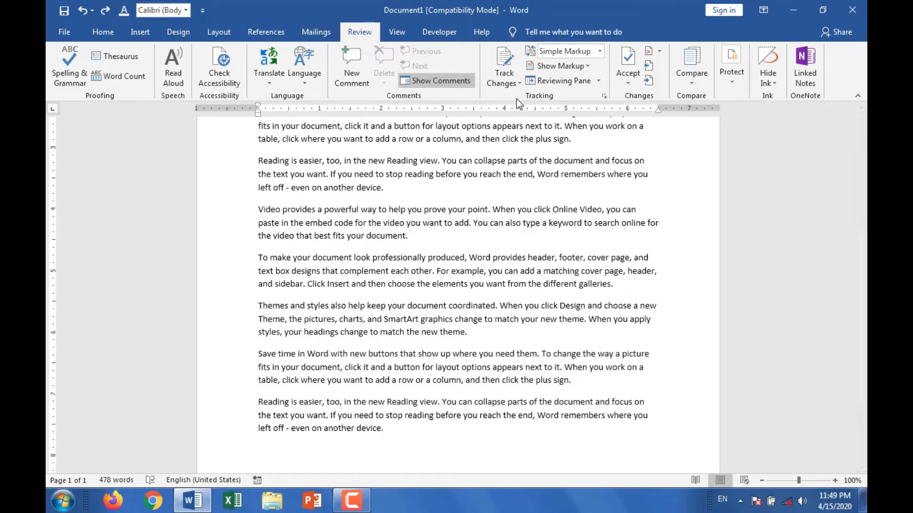
pyautogui.click(522, 84)
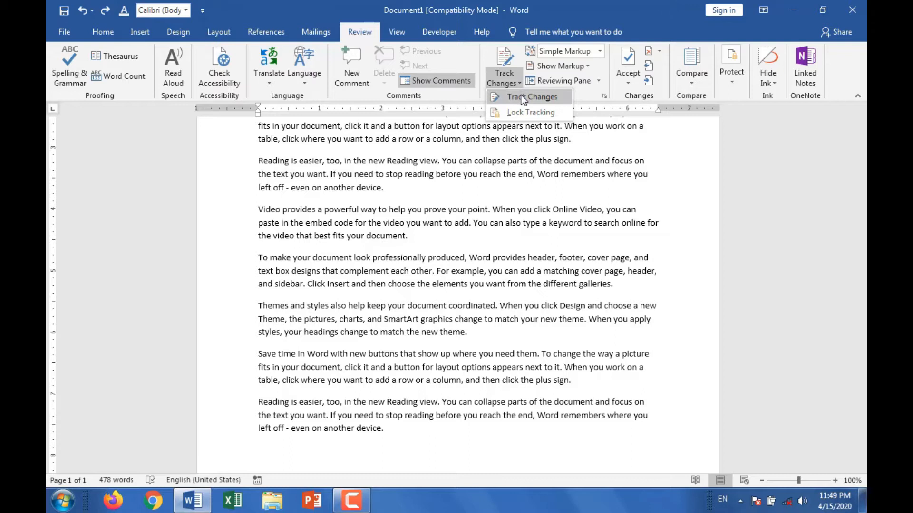
pyautogui.click(522, 97)
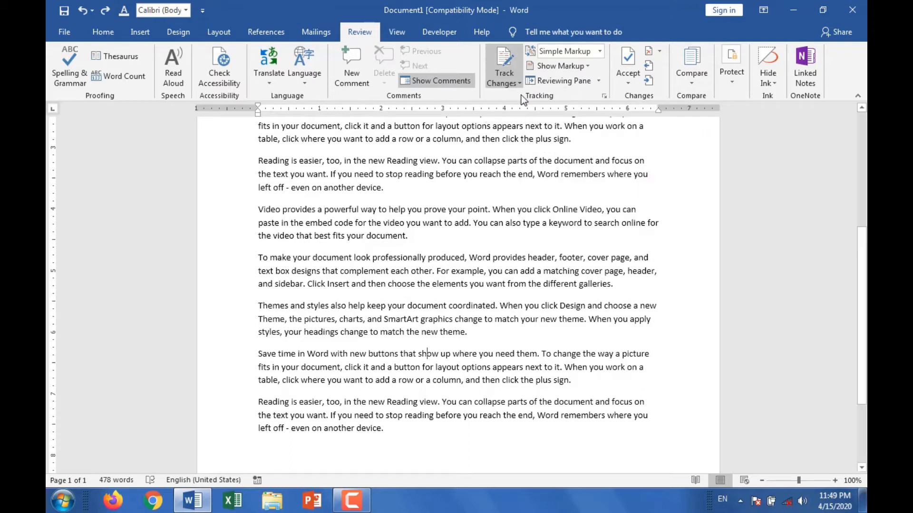
# Step: Delete the second "Video provides" paragraph and the "To make your document" paragraph below it as tracked changes
pyautogui.click(527, 213)
pyautogui.moveTo(409, 236); pyautogui.dragTo(259, 207)
pyautogui.press('Delete')
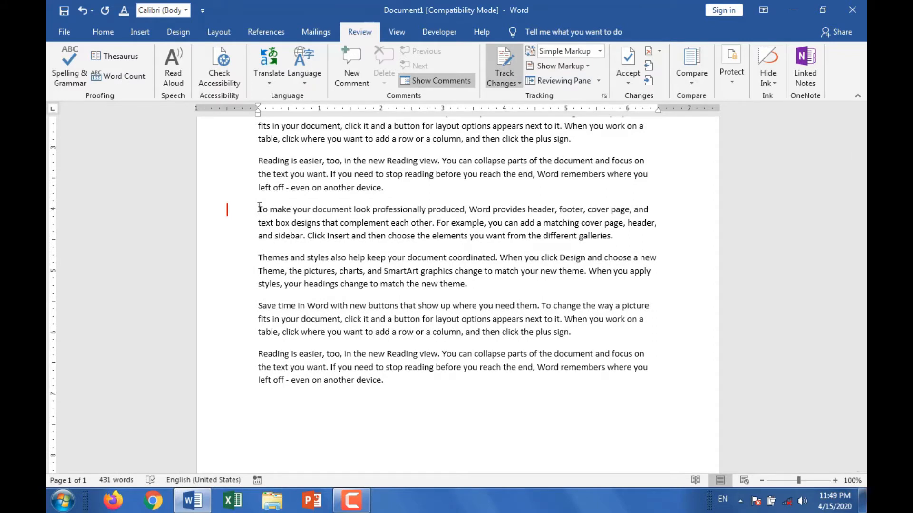
pyautogui.hotkey('shift', 'Down')
pyautogui.hotkey('shift', 'Down')
pyautogui.hotkey('shift', 'Down')
pyautogui.press('Delete')
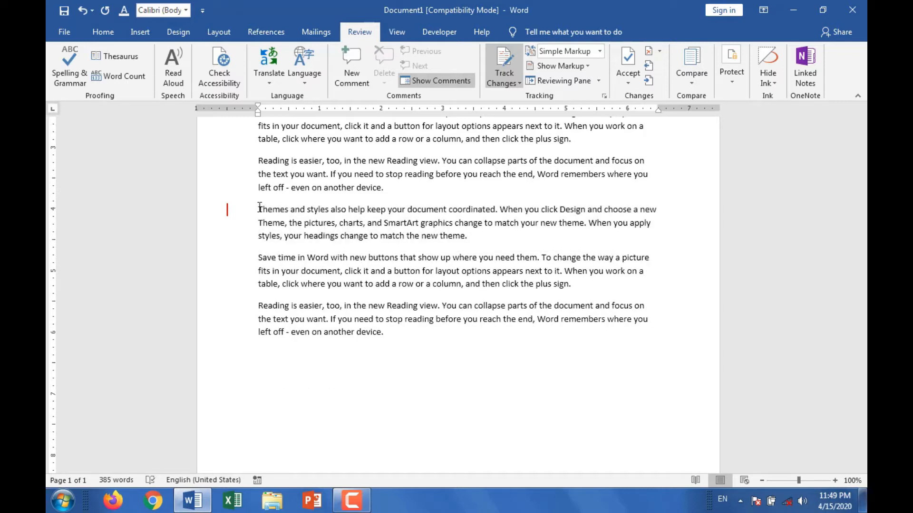
# Step: Insert sample paragraphs with =rand() on a new line after the "Themes and styles" paragraph that follows the deletion
pyautogui.click(498, 241)
pyautogui.press('Return')
pyautogui.write('=rand()')
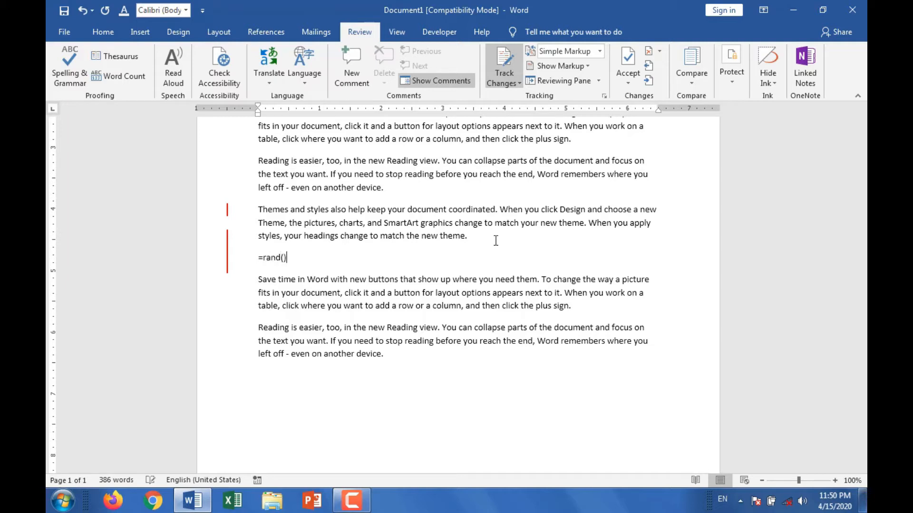
pyautogui.press('Return')
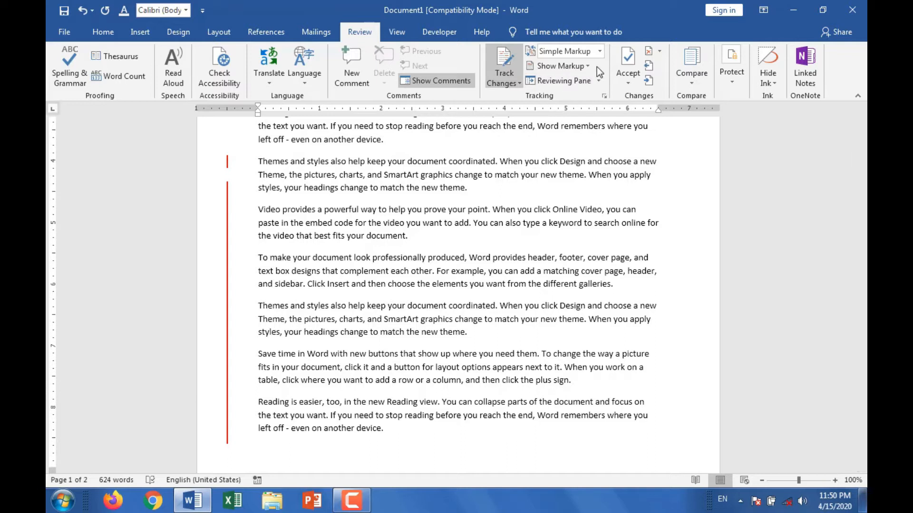
# Step: Display the document with All Markup and bring the tracked deletions and insertions into view
pyautogui.click(598, 55)
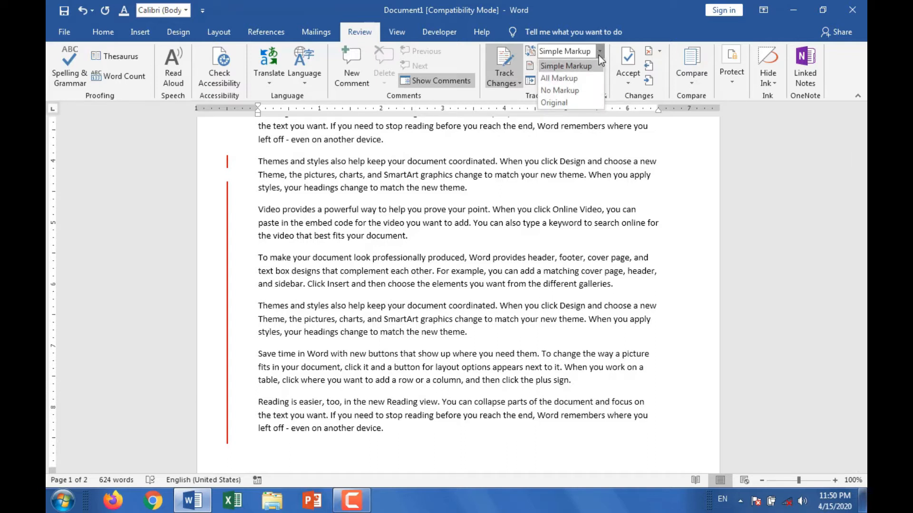
pyautogui.click(584, 78)
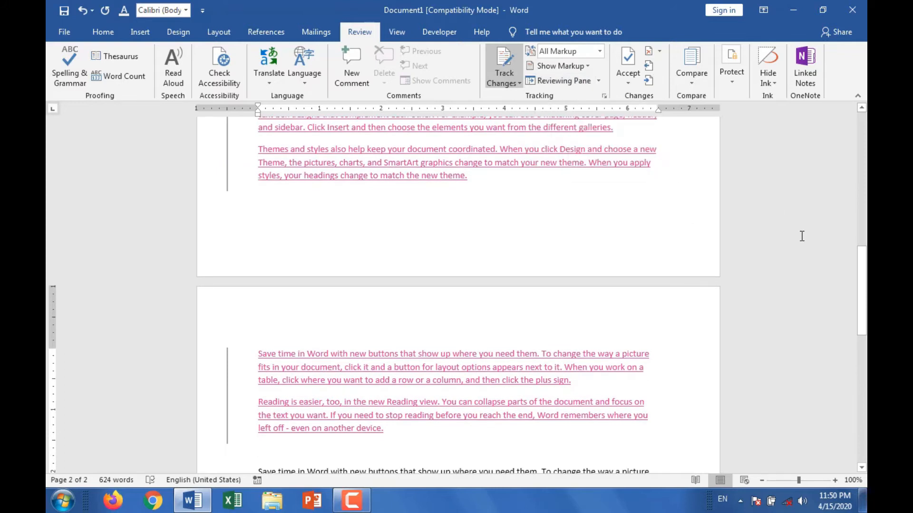
pyautogui.moveTo(865, 278); pyautogui.dragTo(865, 200)
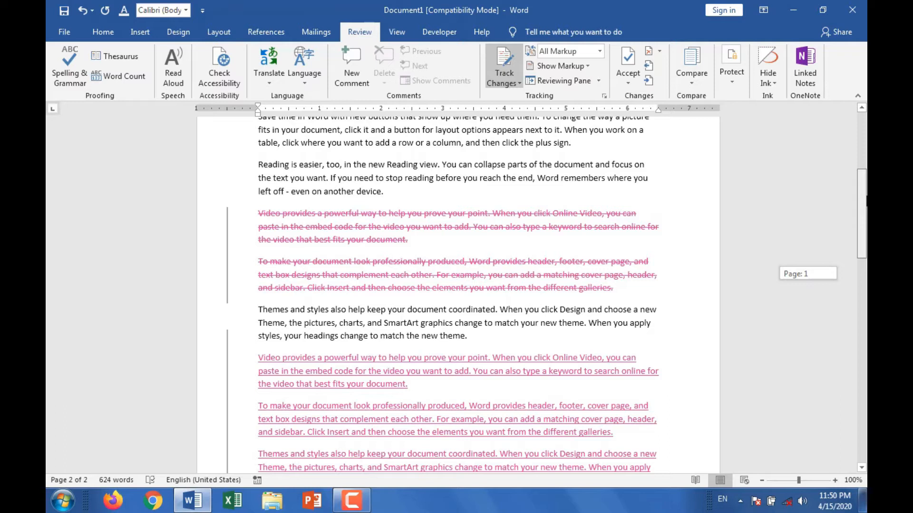
# Step: Go to the tracked deletion of two paragraphs, accept it and move to the next change
pyautogui.click(650, 82)
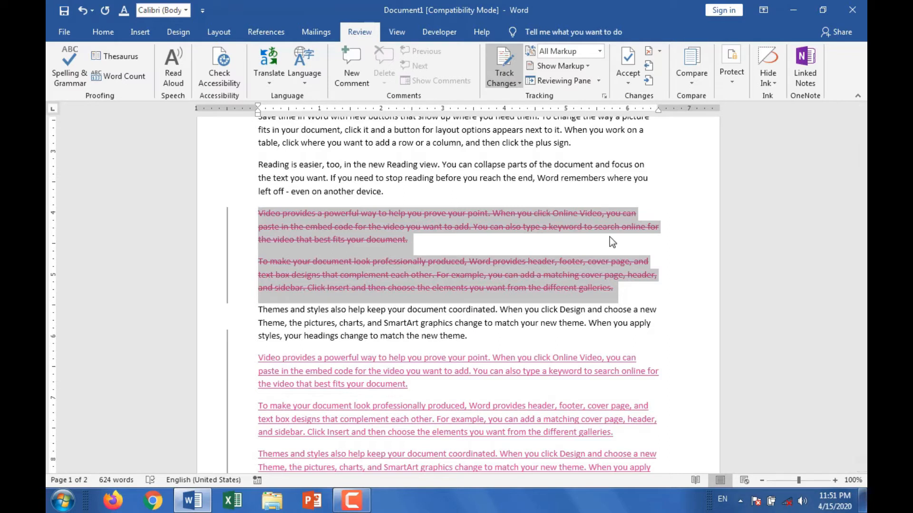
pyautogui.click(626, 76)
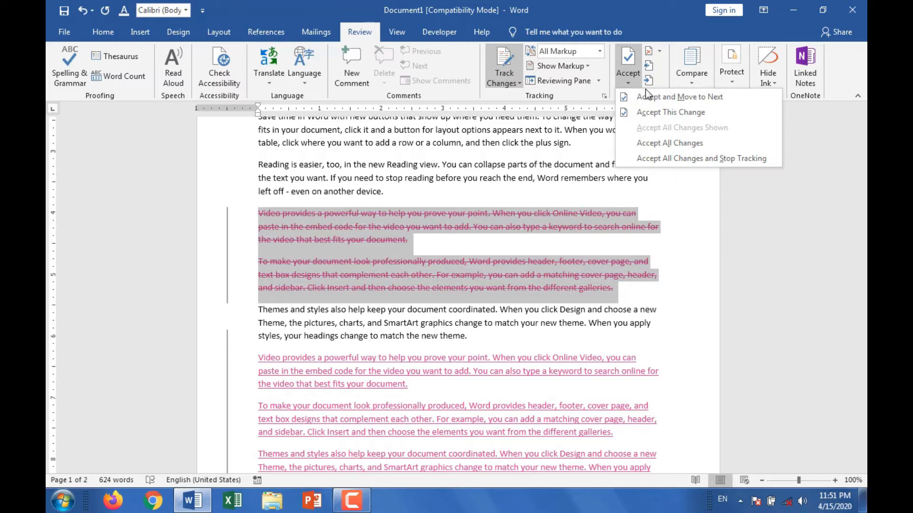
pyautogui.click(650, 96)
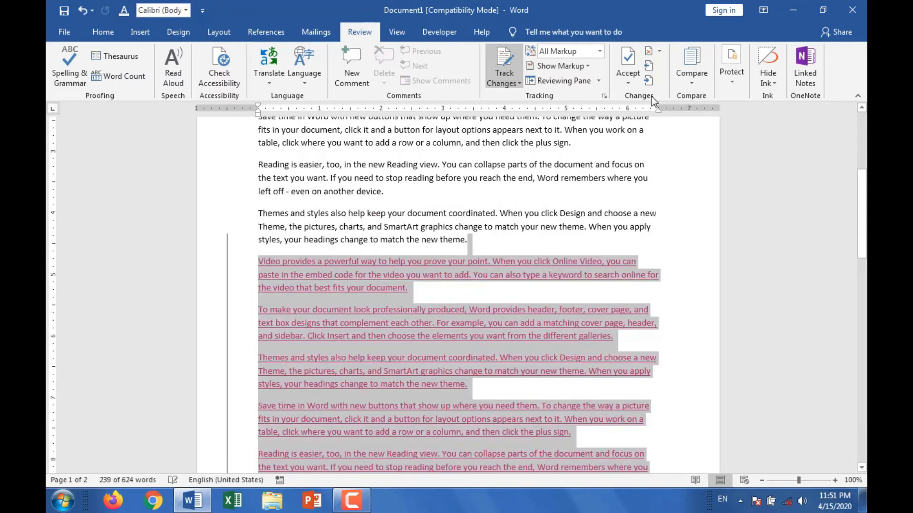
# Step: Accept the tracked insertion of the sample paragraphs with Accept and Move to Next, and dismiss the message
pyautogui.moveTo(508, 317)
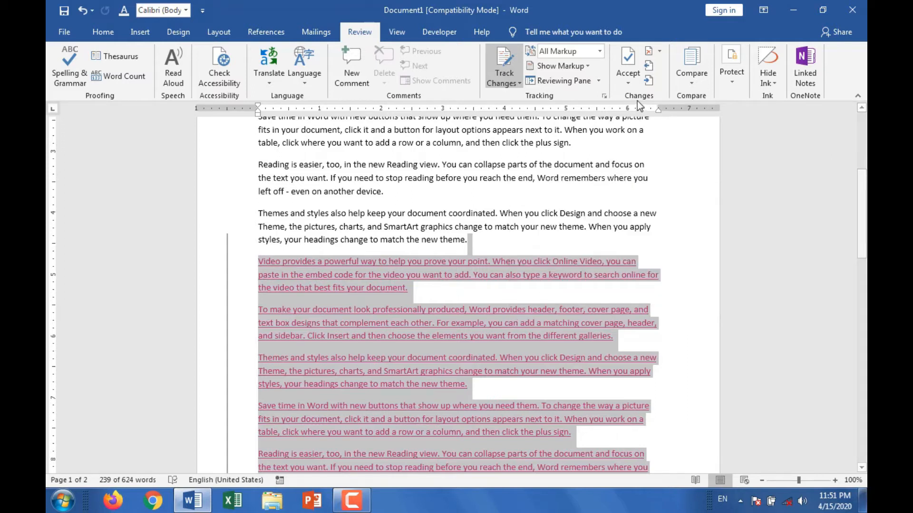
pyautogui.click(629, 82)
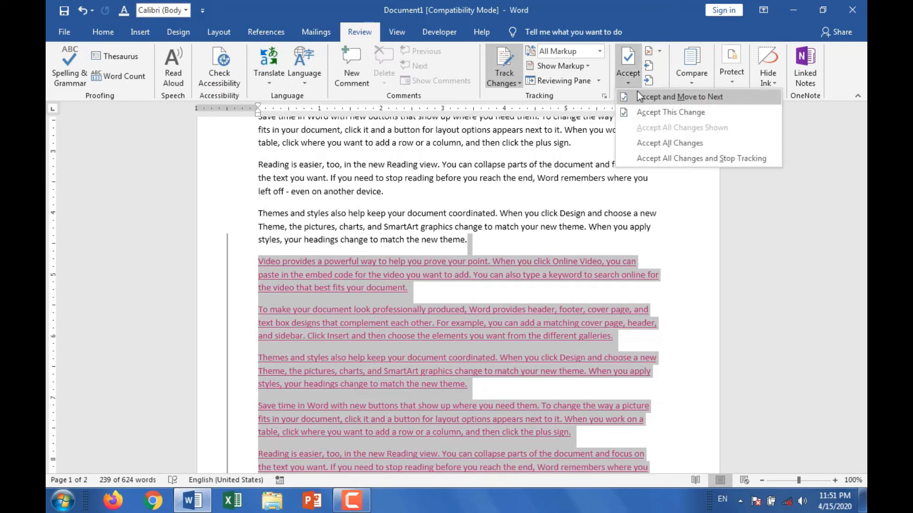
pyautogui.click(638, 93)
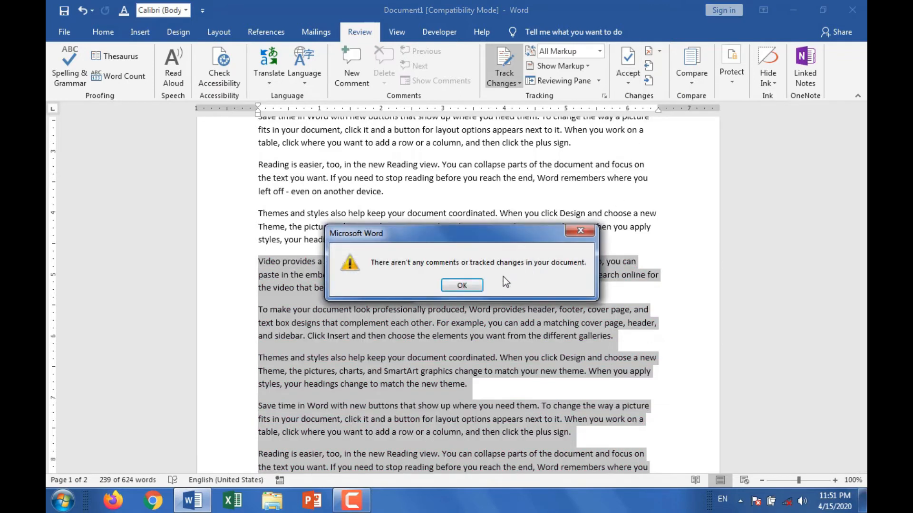
pyautogui.click(470, 287)
# Step: Check for remaining tracked changes by going to the next and the previous change
pyautogui.moveTo(861, 254); pyautogui.dragTo(864, 218)
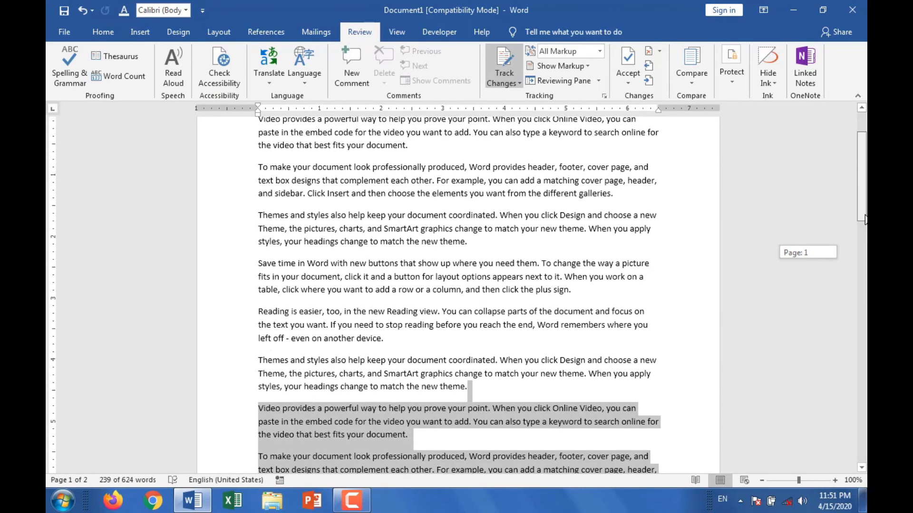
pyautogui.click(649, 81)
pyautogui.click(476, 290)
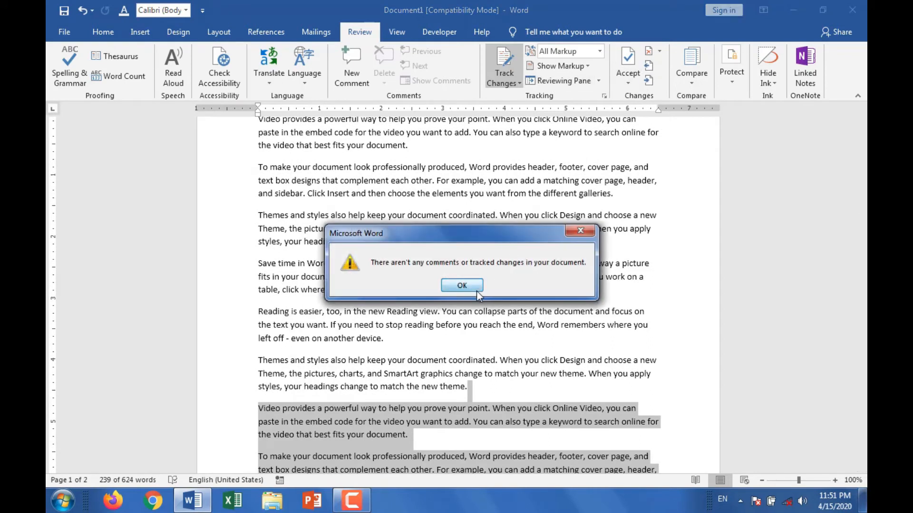
pyautogui.click(646, 67)
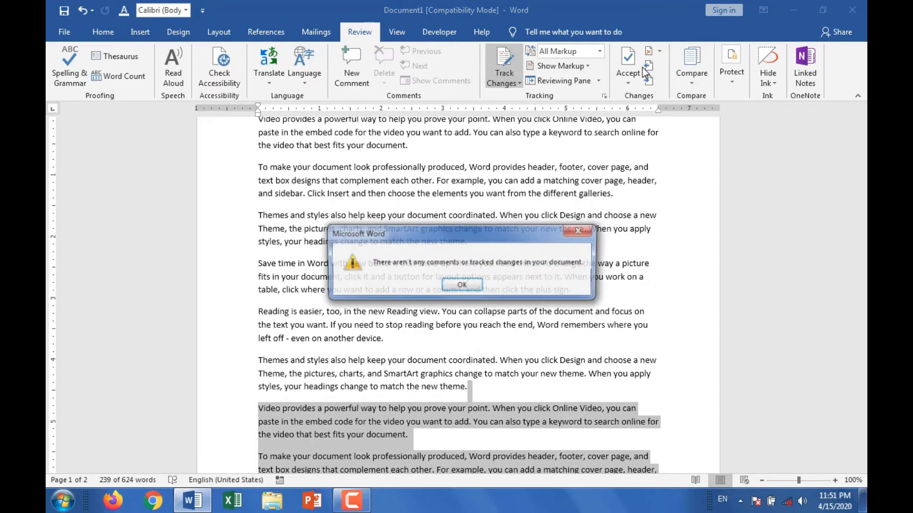
pyautogui.click(467, 285)
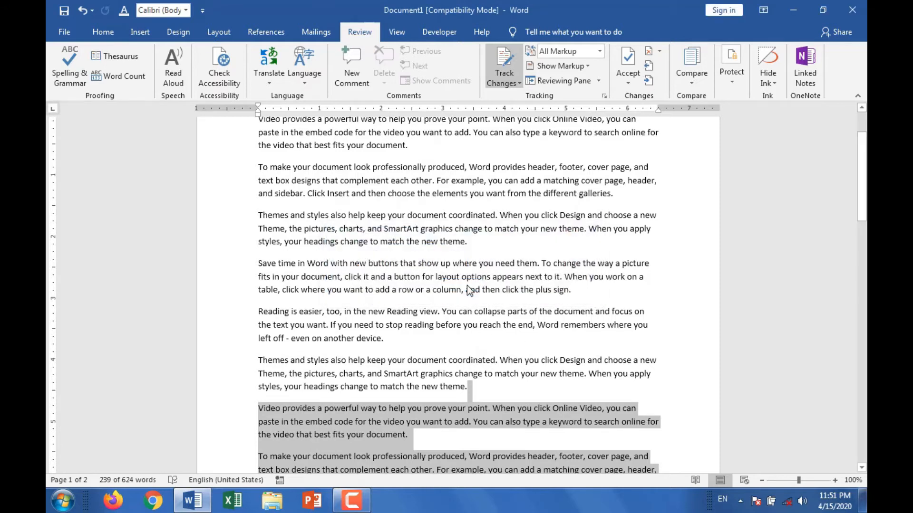
# Step: Delete the text from "headings change to match the new theme." through "If you need to stop reading before" as a tracked change
pyautogui.moveTo(462, 324); pyautogui.dragTo(322, 246)
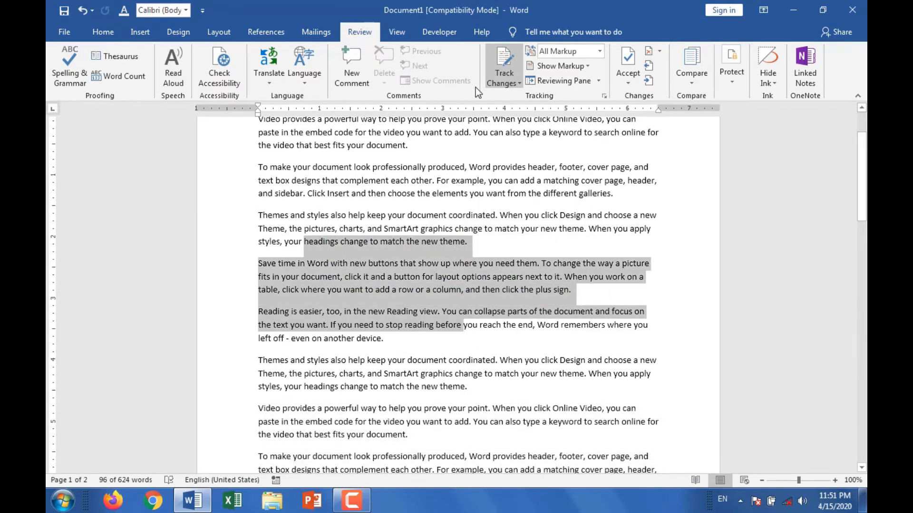
pyautogui.press('Delete')
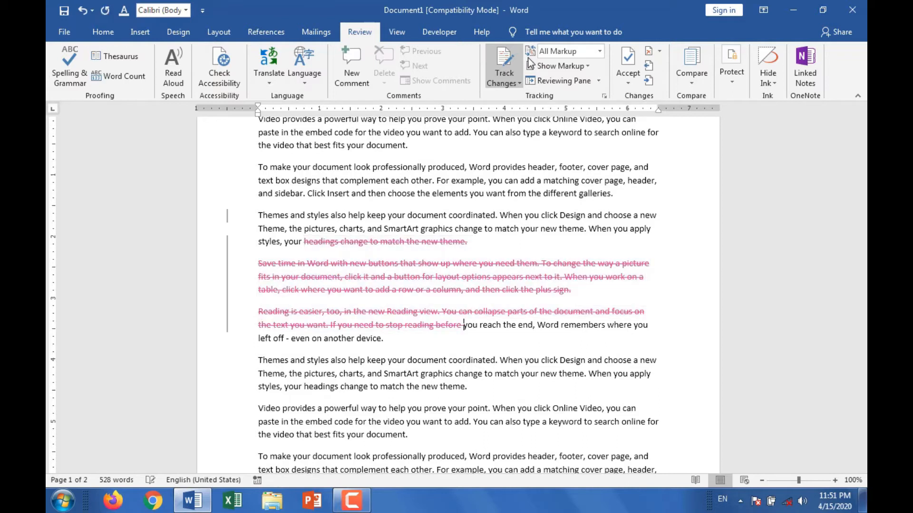
# Step: View the tracked deletion in Simple Markup, and return the display to All Markup
pyautogui.click(591, 55)
pyautogui.click(577, 66)
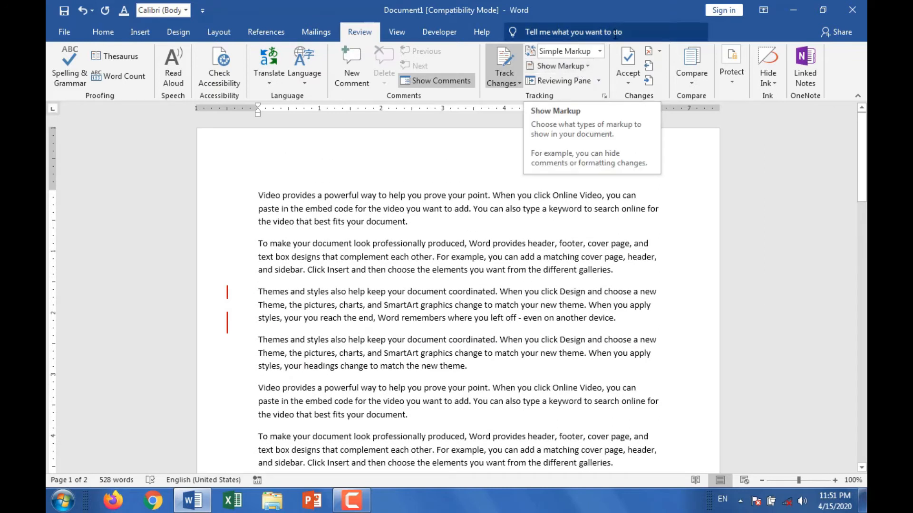
pyautogui.click(604, 48)
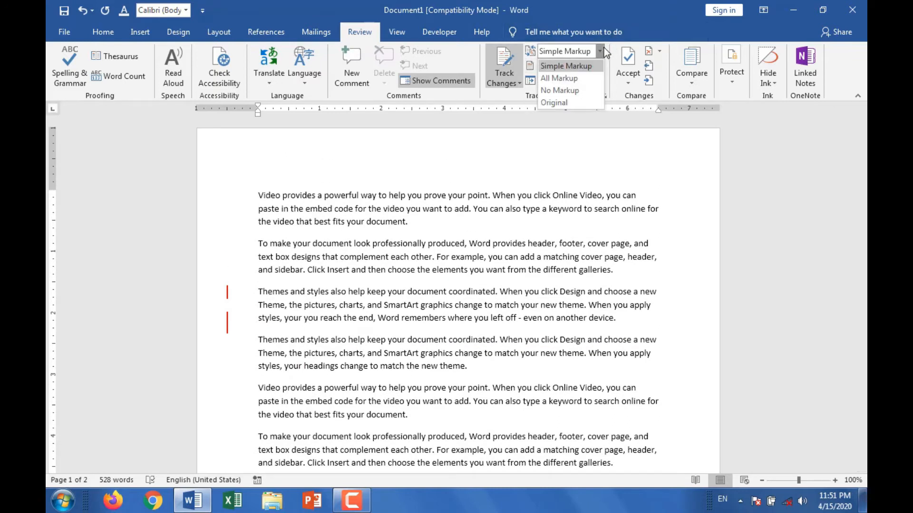
pyautogui.click(591, 78)
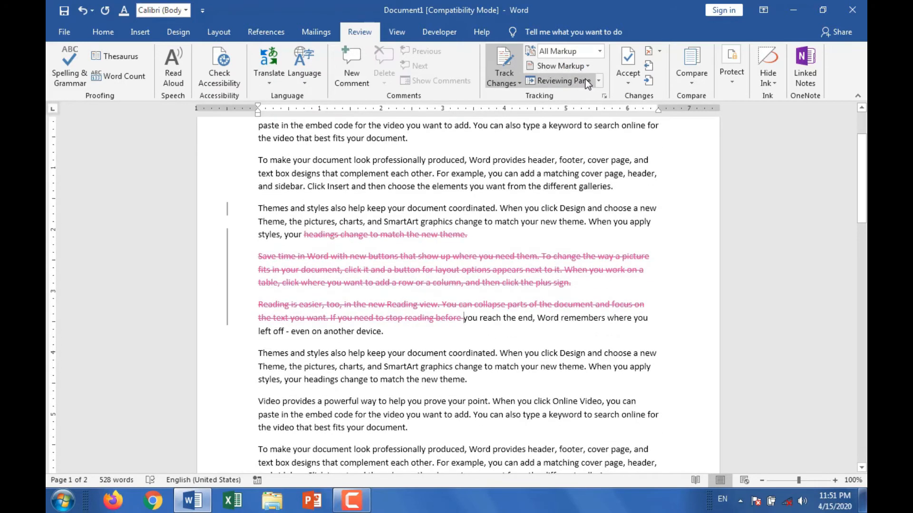
# Step: Reject the tracked deletion at the "headings change" text with Reject and Move to Next, and dismiss the message
pyautogui.click(522, 248)
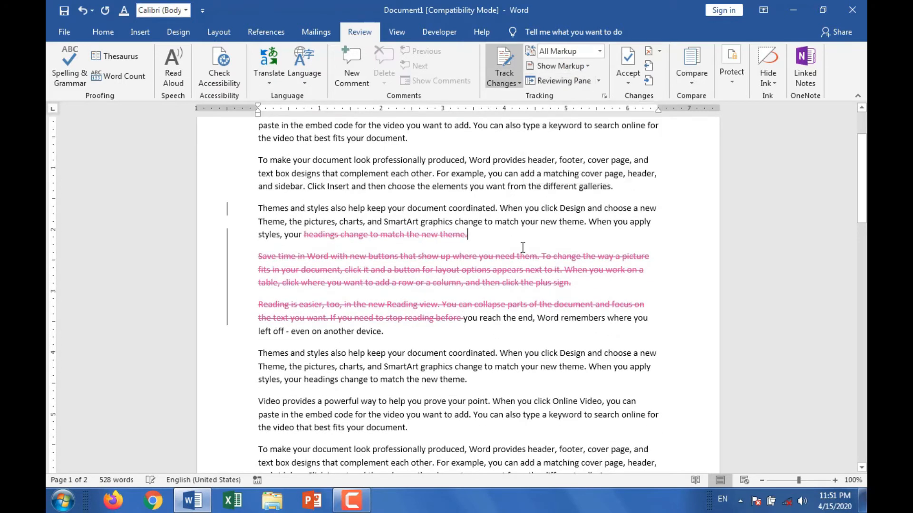
pyautogui.click(661, 53)
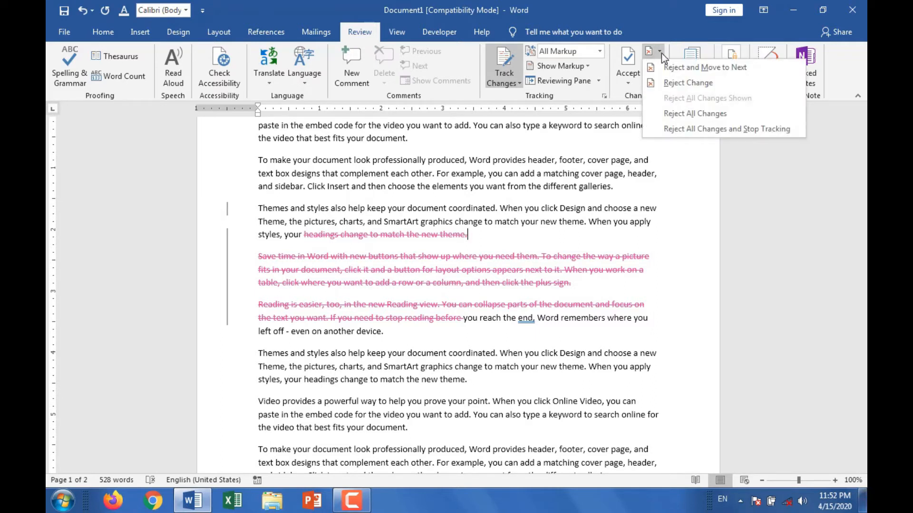
pyautogui.click(668, 73)
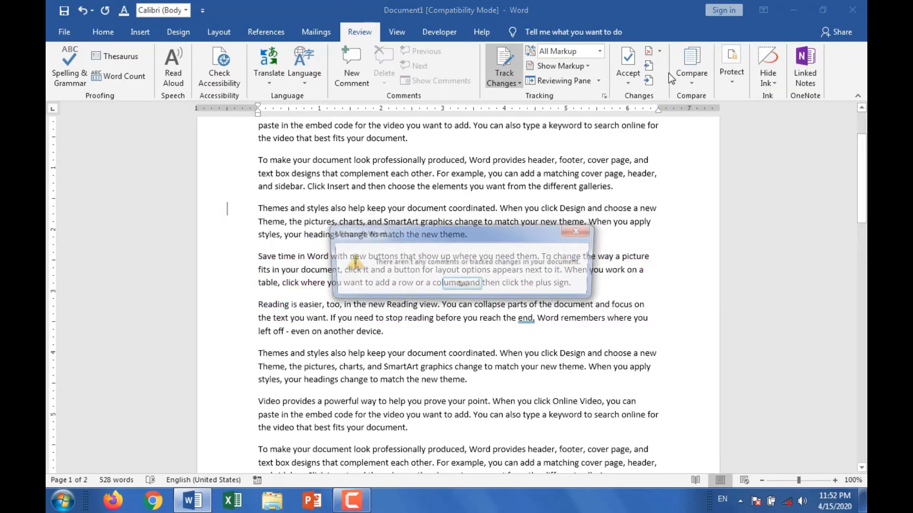
pyautogui.click(482, 285)
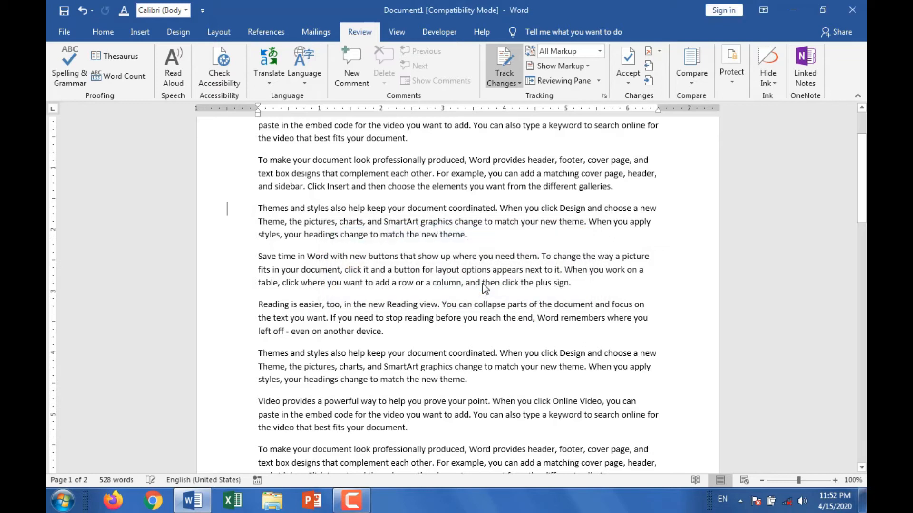
# Step: Switch the markup display to Simple Markup and check for tracked changes with next and previous change, dismissing both messages
pyautogui.click(230, 213)
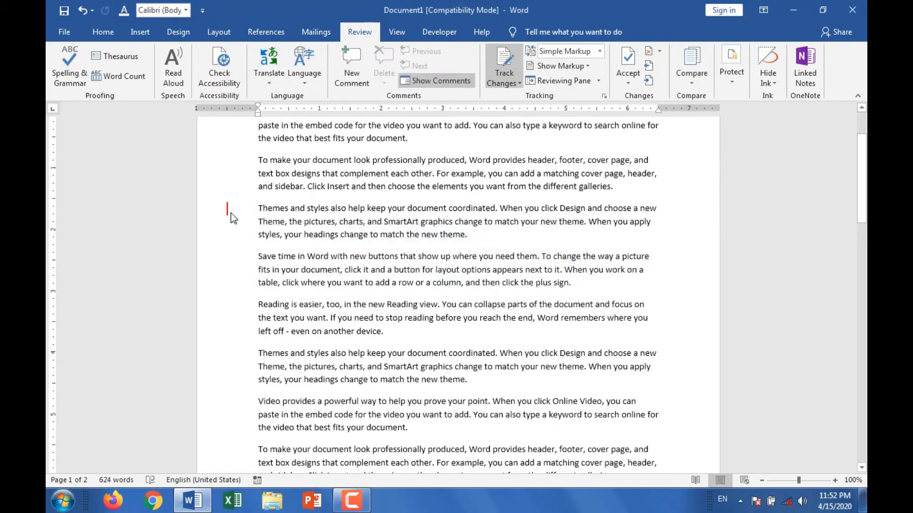
pyautogui.click(276, 197)
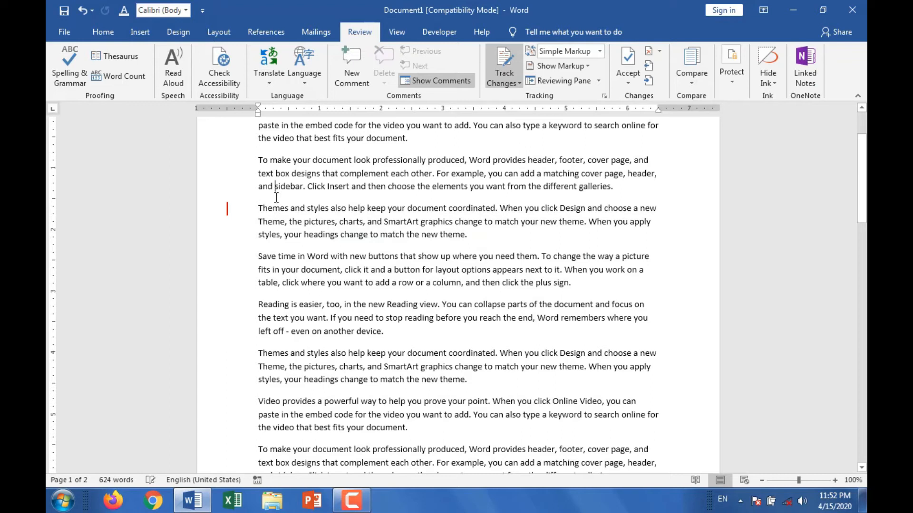
pyautogui.click(646, 82)
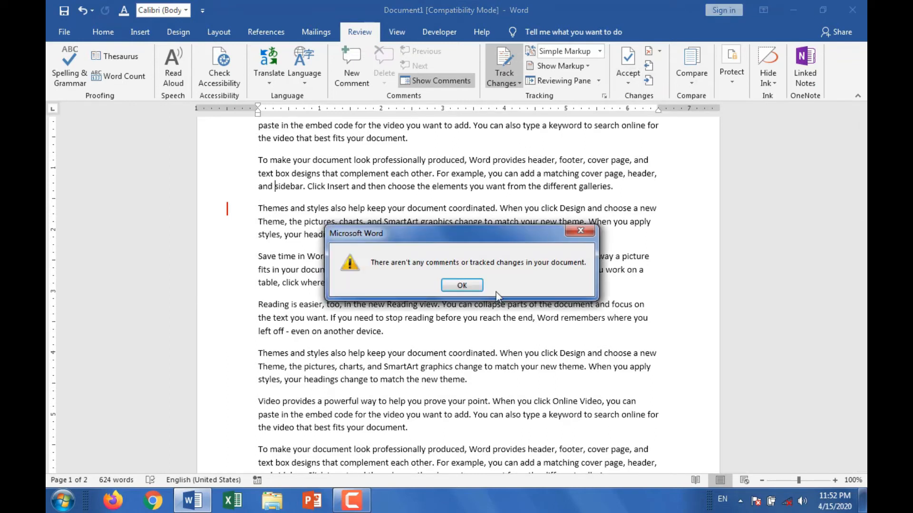
pyautogui.click(472, 284)
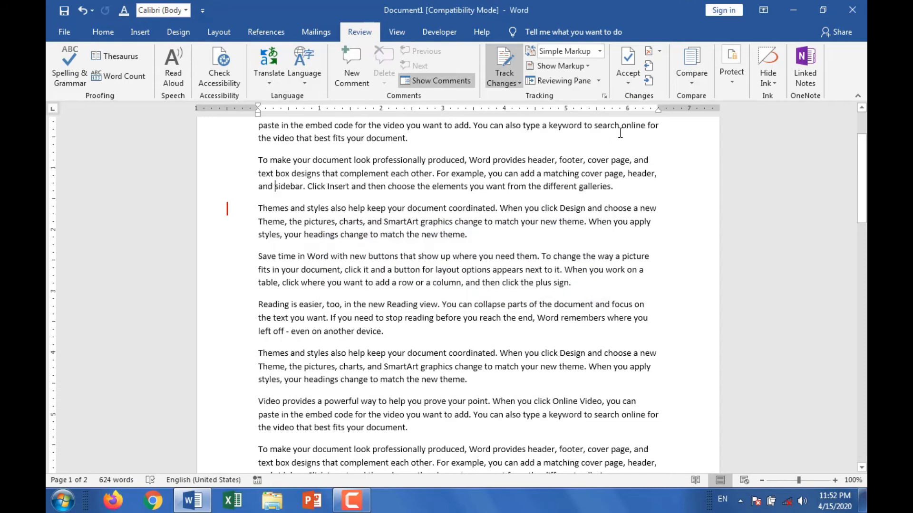
pyautogui.click(649, 66)
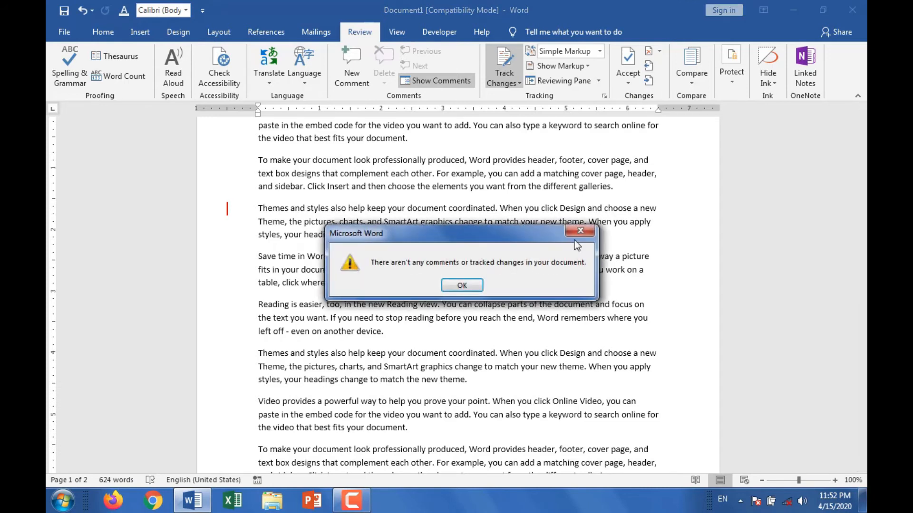
pyautogui.click(464, 284)
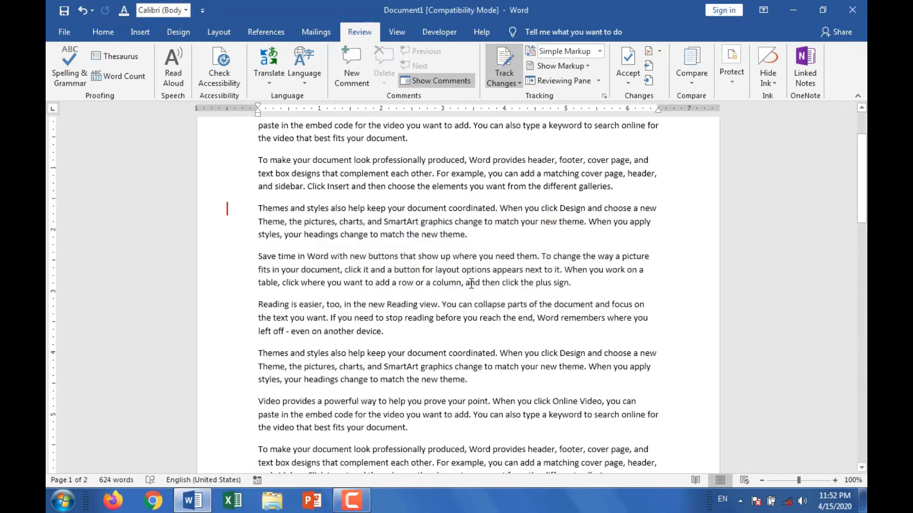
# Step: Replace the text from ", and then click the plus sign" through "collapse parts of the document" with "m,cds " as tracked changes, and display No Markup
pyautogui.moveTo(464, 284); pyautogui.dragTo(580, 299)
pyautogui.press('Delete')
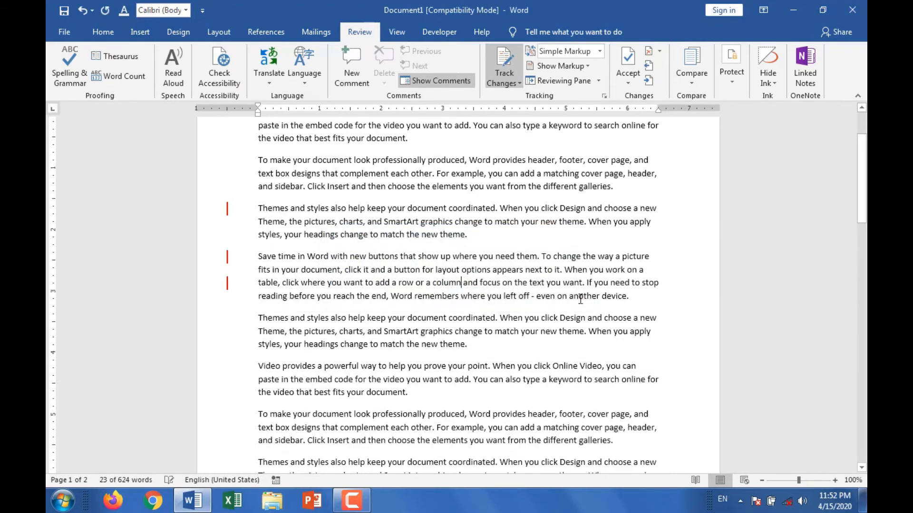
pyautogui.write('m,cds')
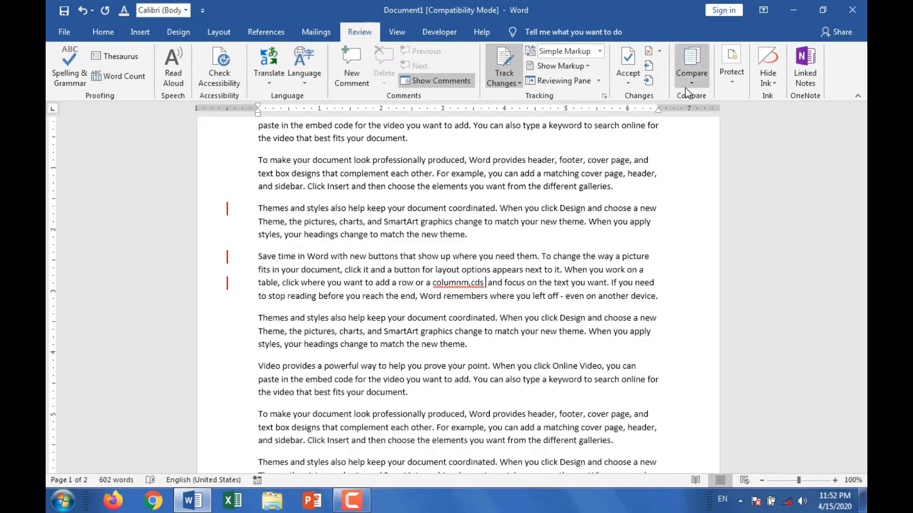
pyautogui.click(600, 51)
pyautogui.click(560, 90)
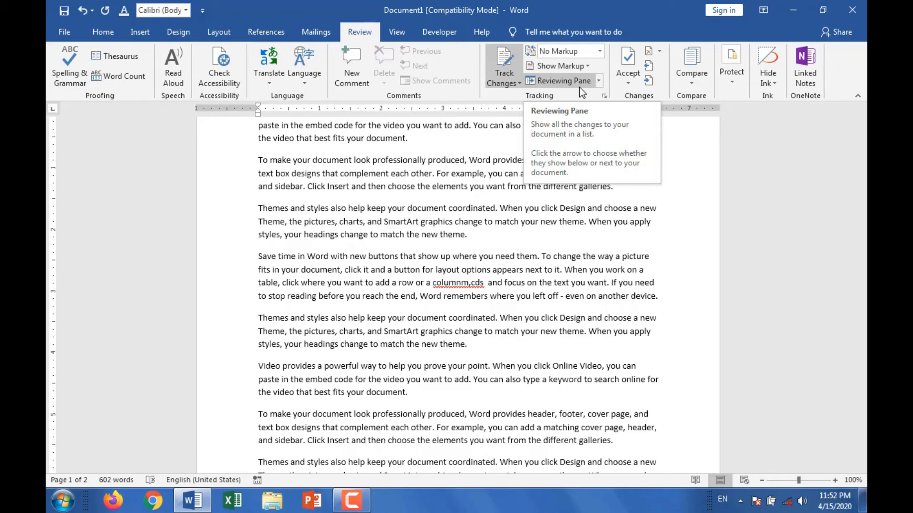
# Step: Go to the next tracked change, reject the deletion after "column", and reject all remaining changes
pyautogui.click(649, 83)
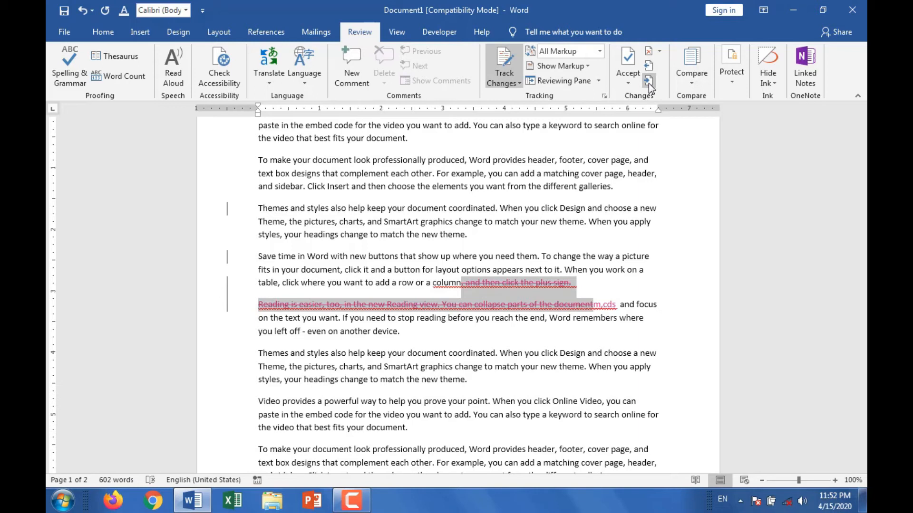
pyautogui.click(654, 54)
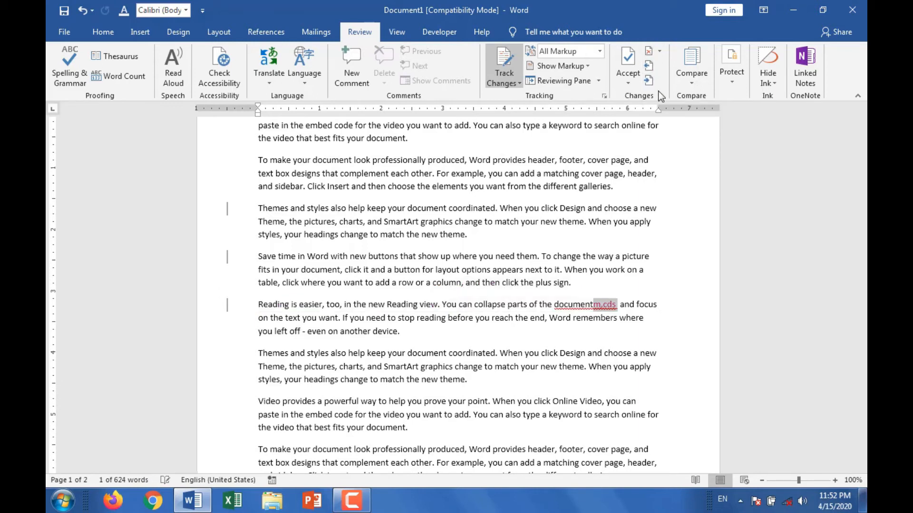
pyautogui.click(660, 51)
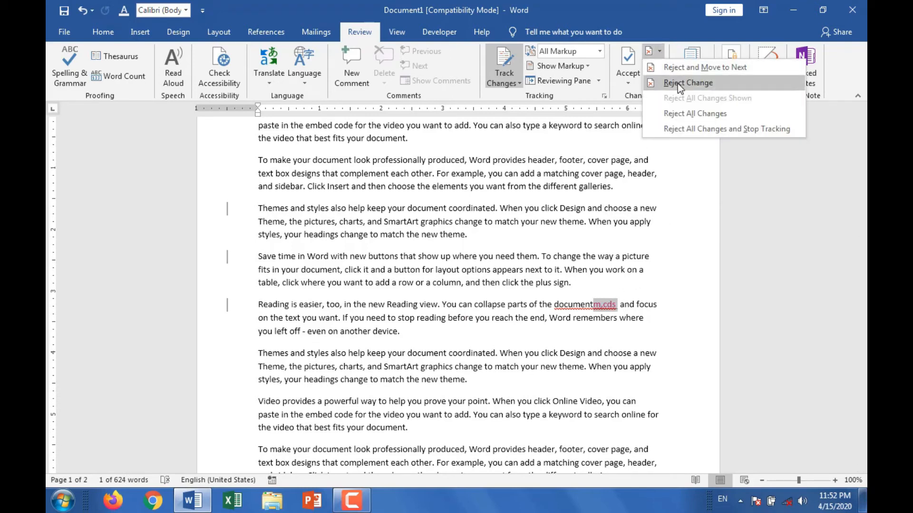
pyautogui.click(684, 114)
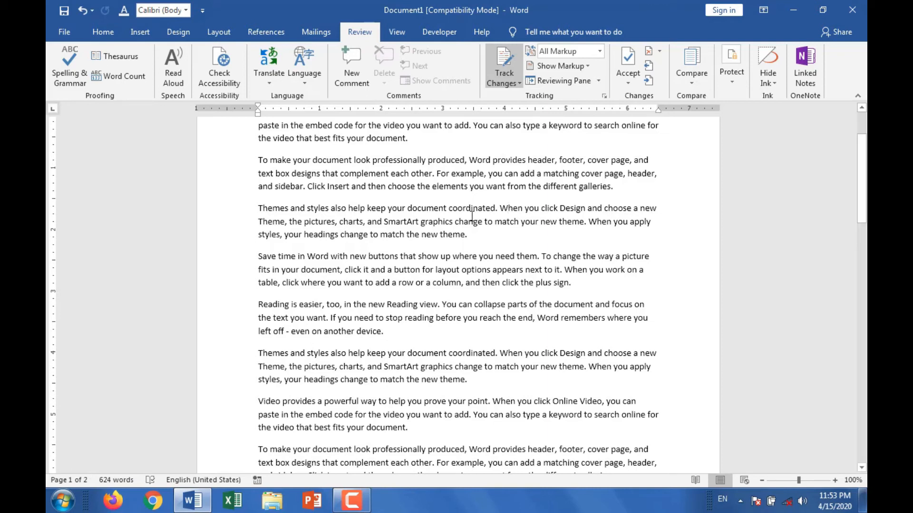
# Step: Delete the text from "produced, Word provides header" through "For example, you can" in the "To make your document" paragraph as a tracked change
pyautogui.moveTo(427, 161); pyautogui.dragTo(518, 174)
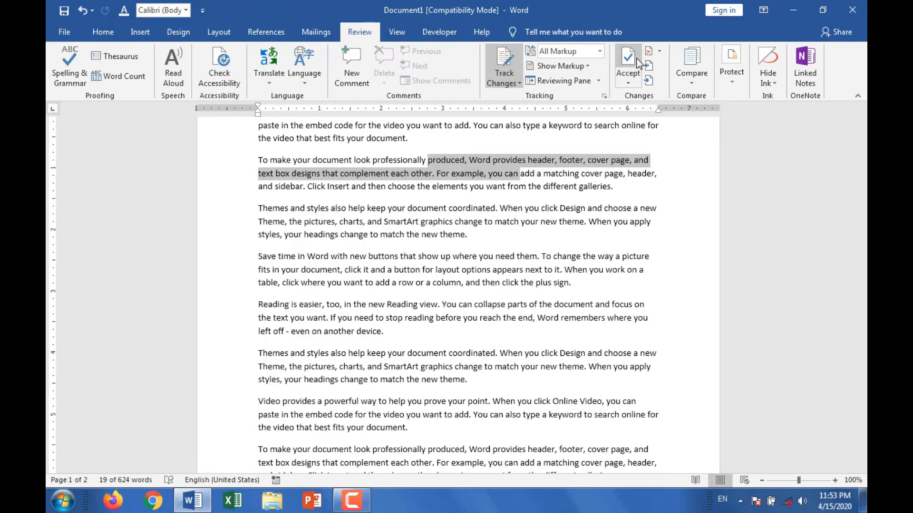
pyautogui.click(649, 52)
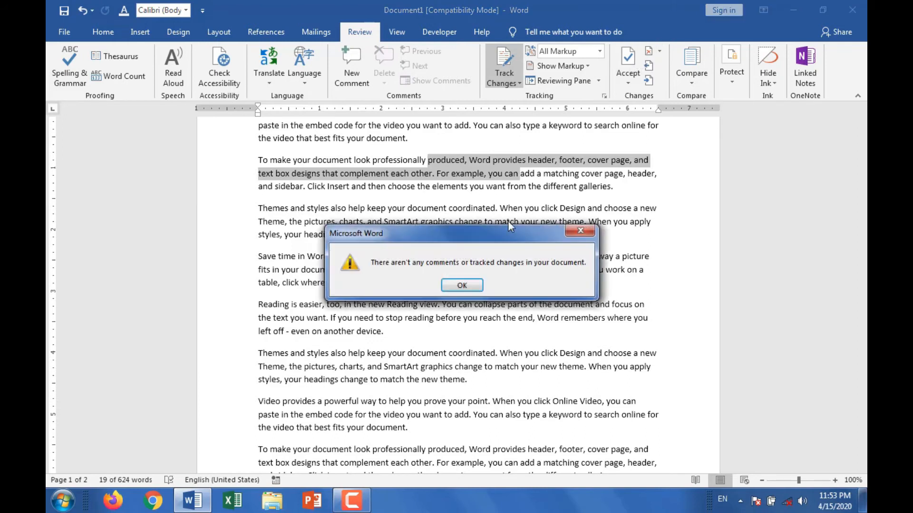
pyautogui.click(461, 287)
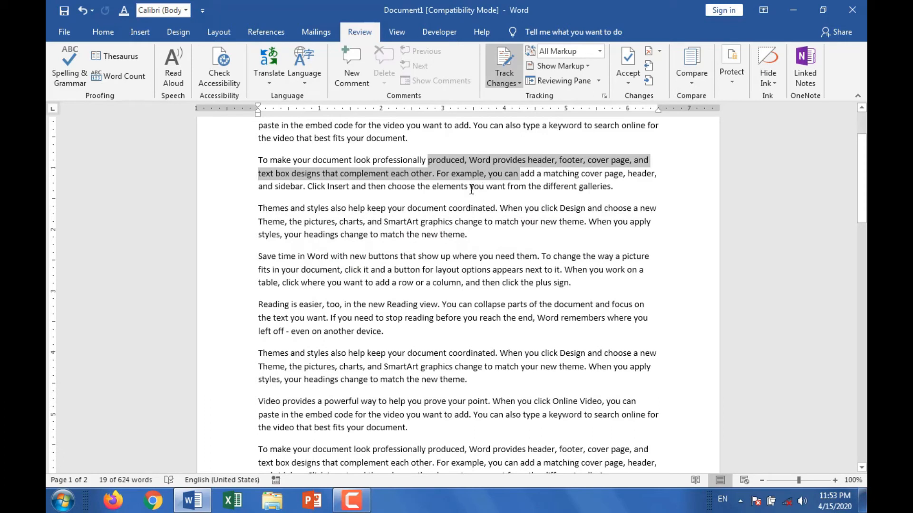
pyautogui.press('Delete')
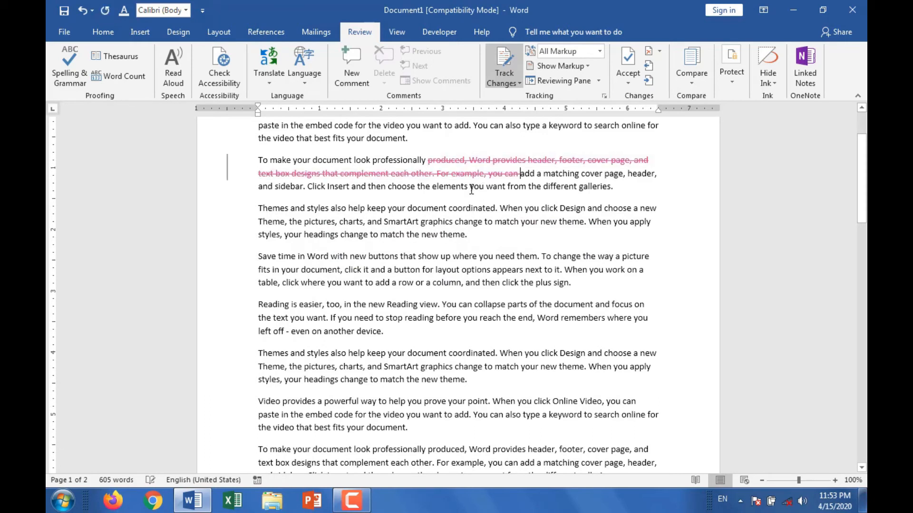
# Step: Set the markup balloons to Show Revisions in Balloons
pyautogui.click(584, 69)
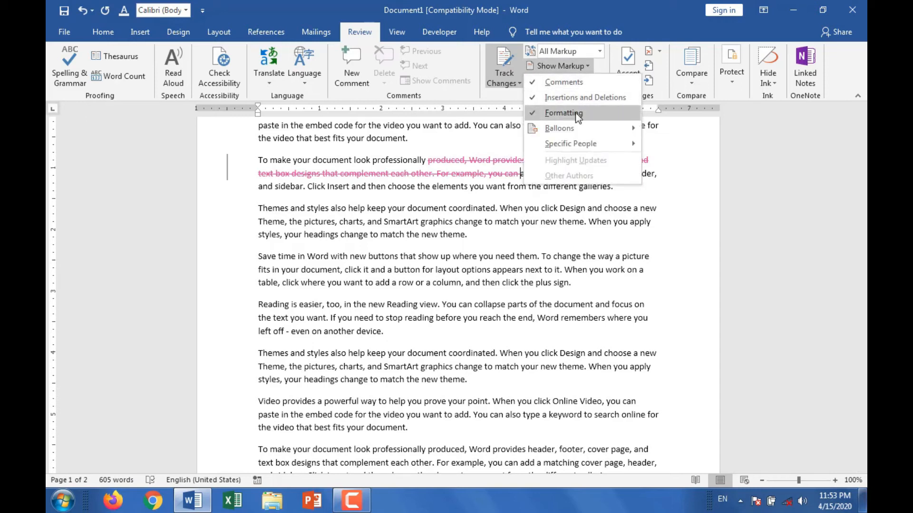
pyautogui.moveTo(576, 128)
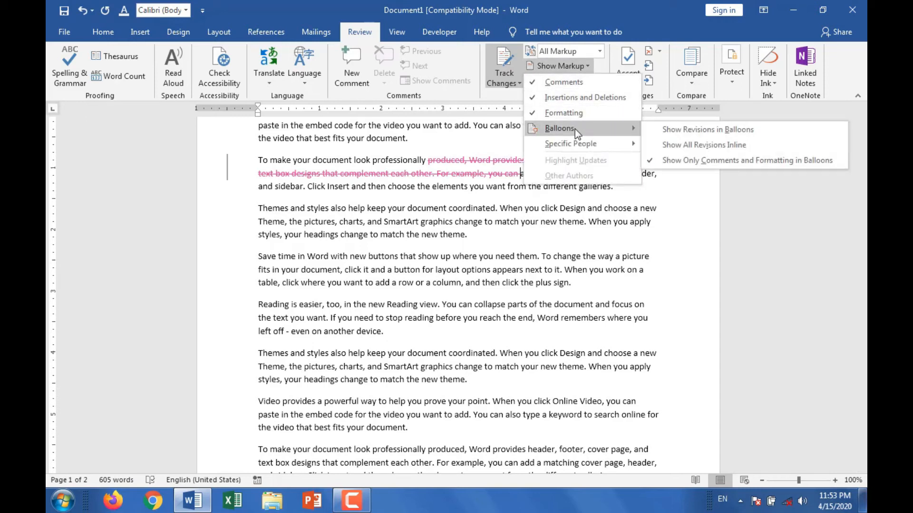
pyautogui.click(665, 130)
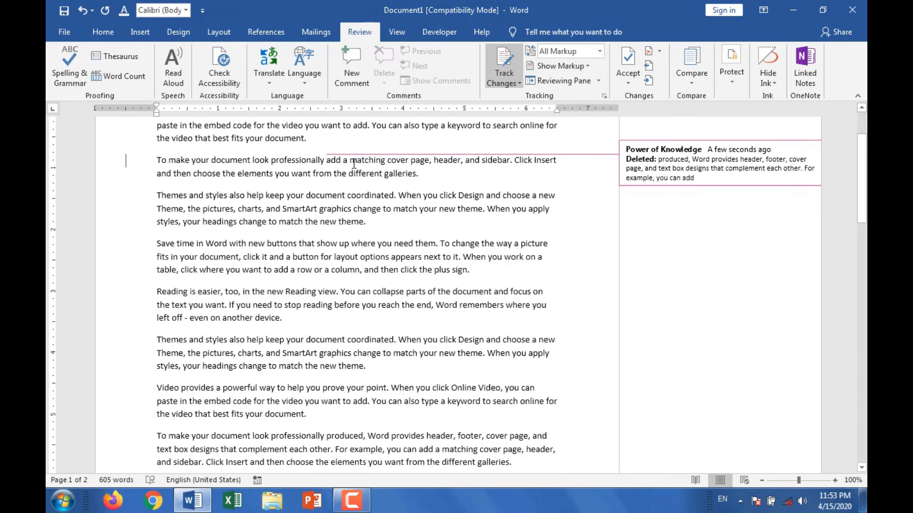
# Step: Insert "sadsadavad ada sa" and a paragraph break after "SmartArt graphics change" as a tracked insertion
pyautogui.click(384, 210)
pyautogui.write('adsadavad ada  sa')
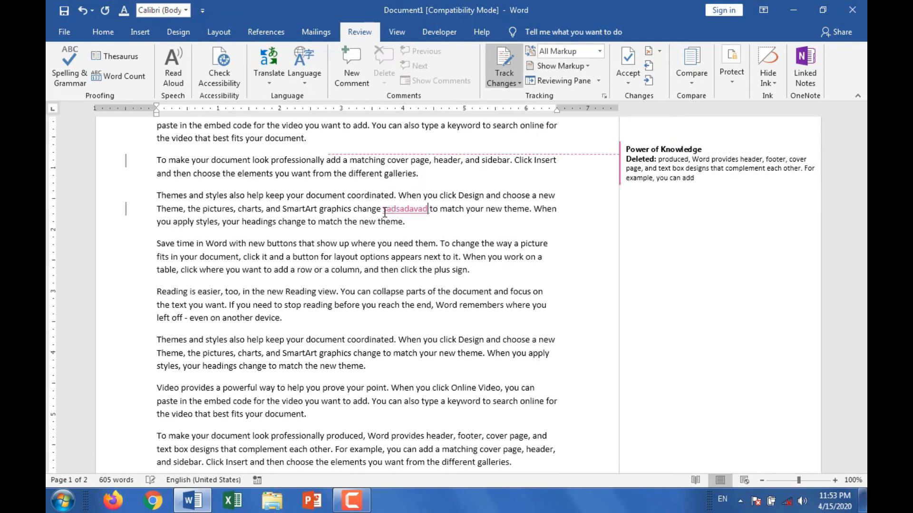
pyautogui.press('Return')
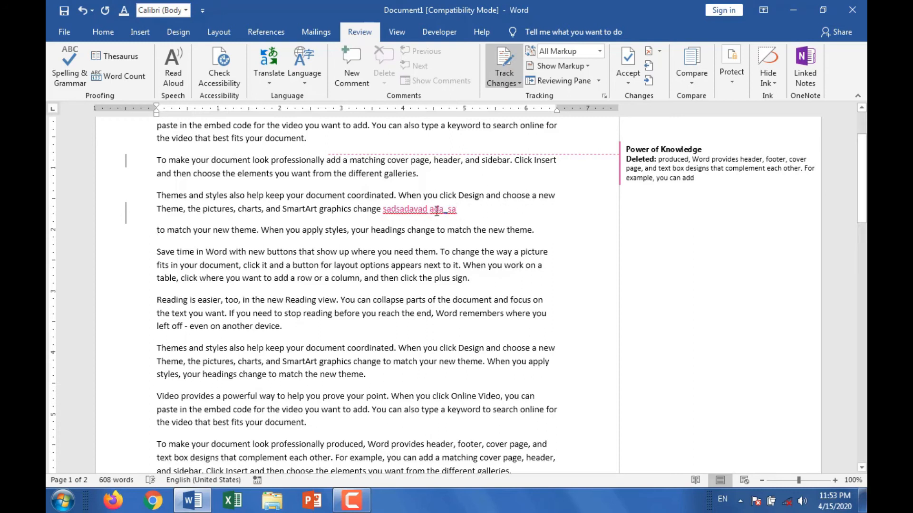
# Step: Open the vertical Reviewing Pane, and set the balloons option to Show All Revisions Inline
pyautogui.click(597, 82)
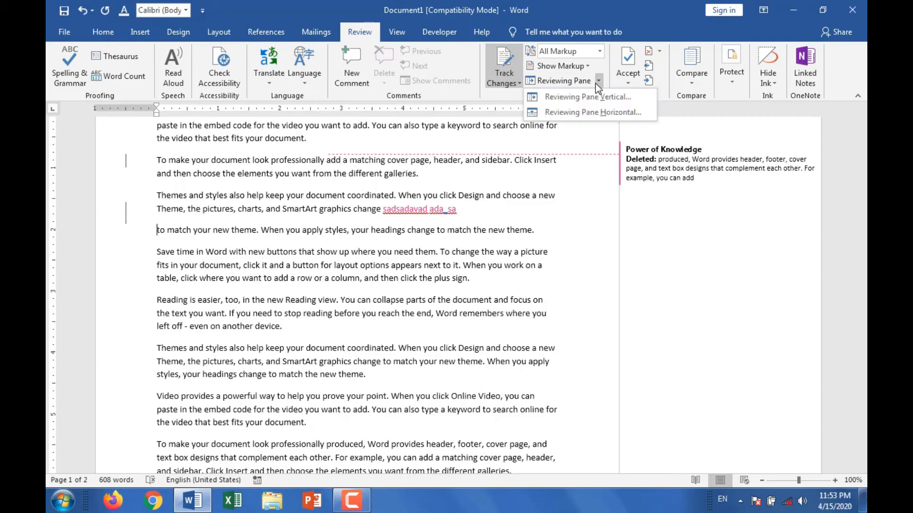
pyautogui.click(593, 98)
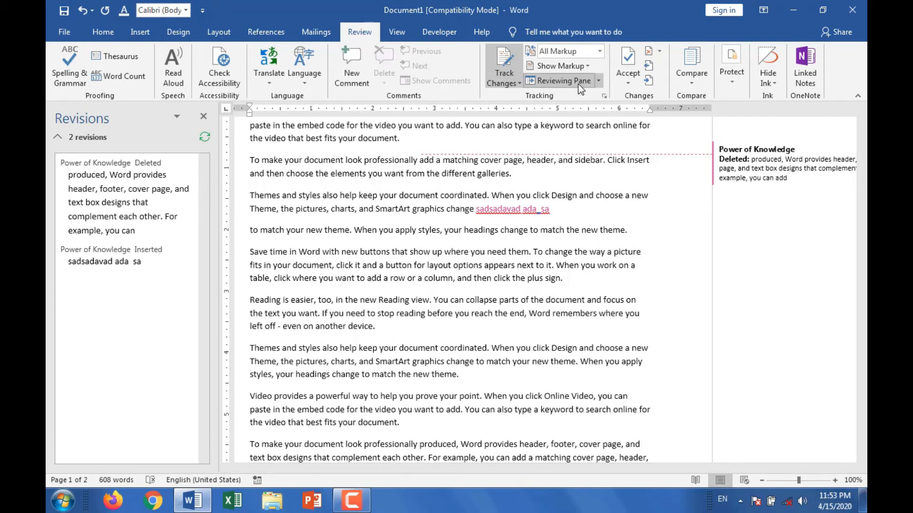
pyautogui.click(586, 68)
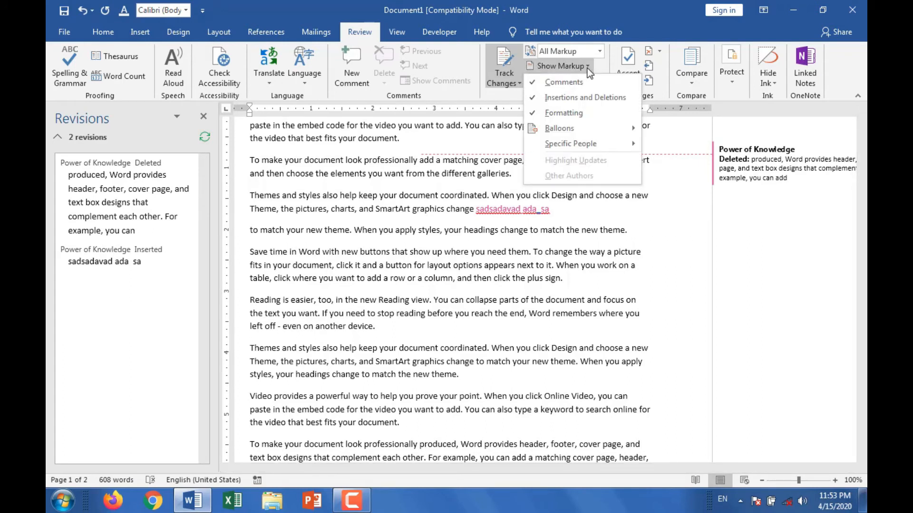
pyautogui.moveTo(592, 127)
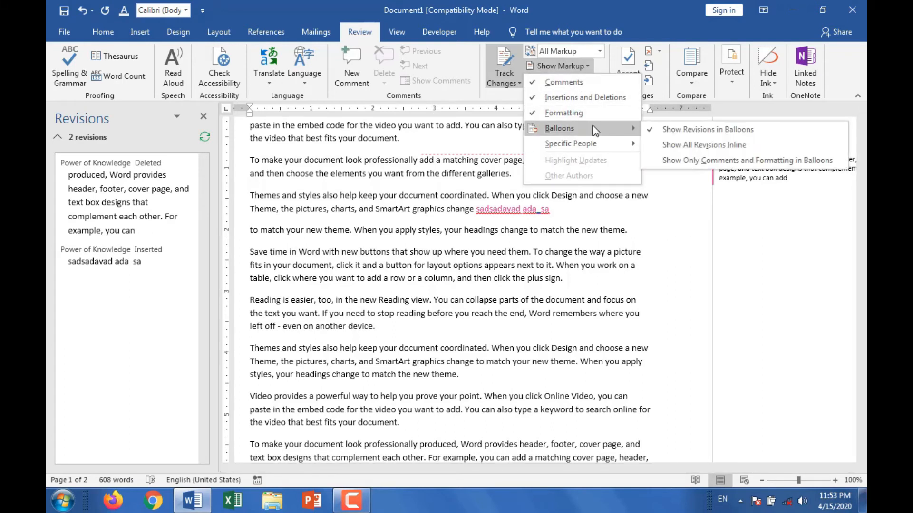
pyautogui.click(680, 145)
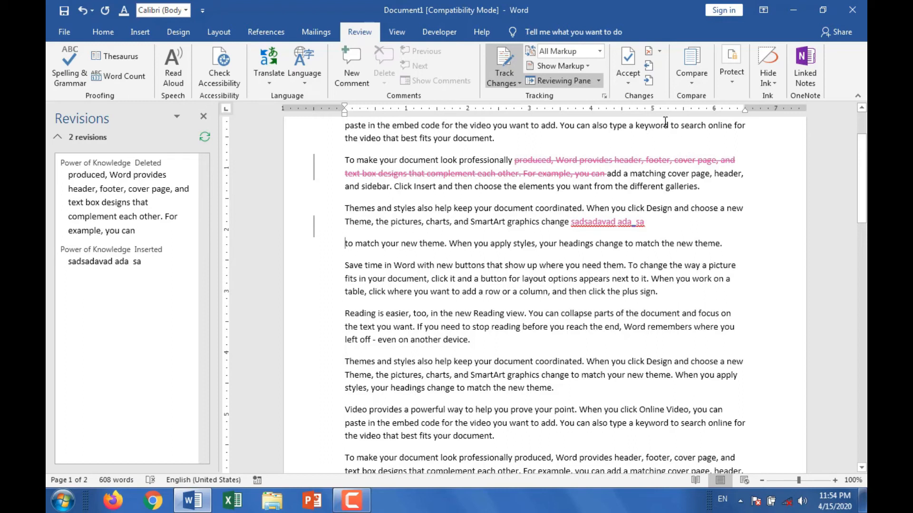
# Step: Set the balloons option to Show Only Comments and Formatting in Balloons, and switch the Reviewing Pane to horizontal
pyautogui.click(598, 83)
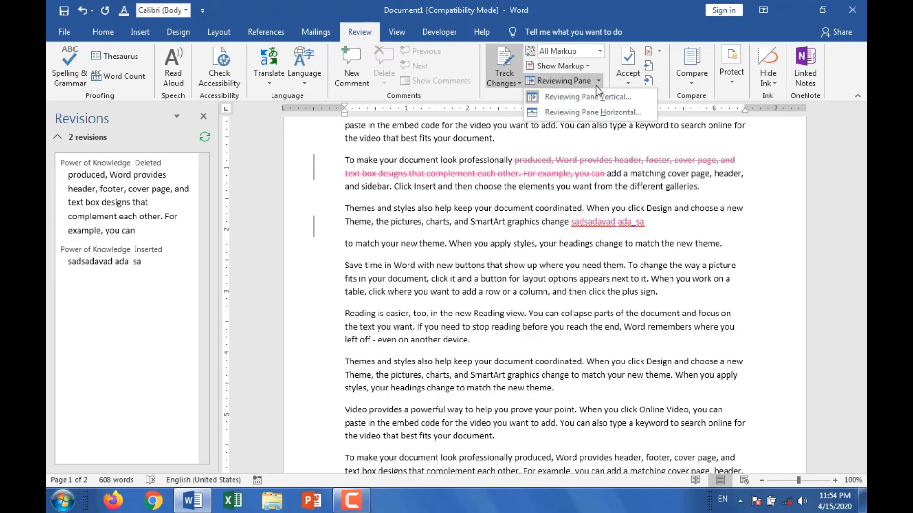
pyautogui.click(583, 70)
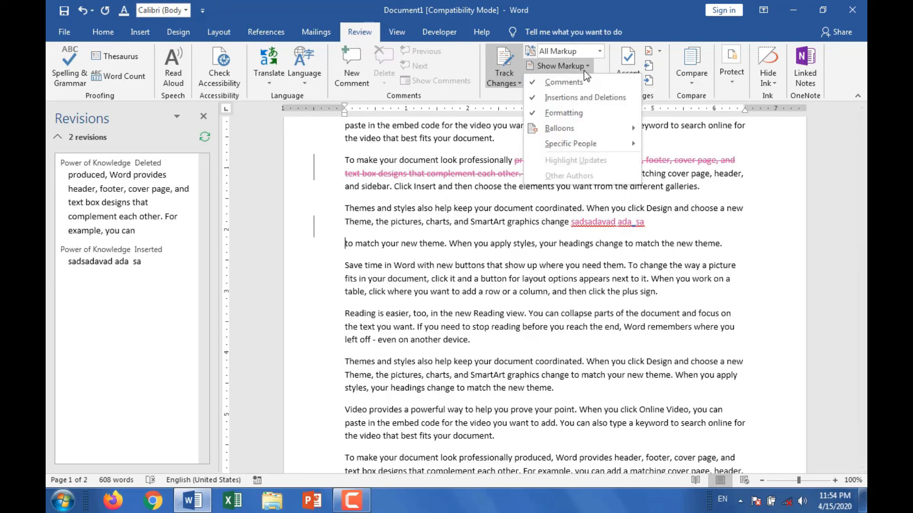
pyautogui.moveTo(598, 125)
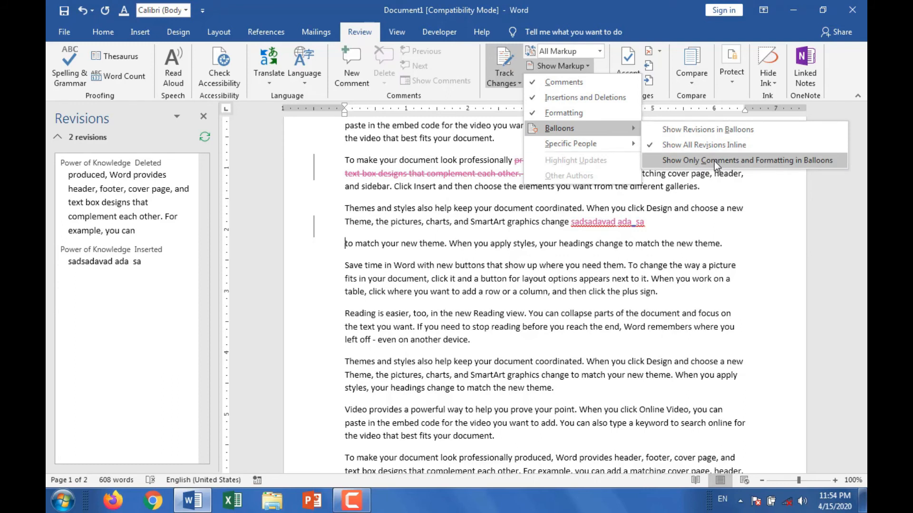
pyautogui.click(732, 162)
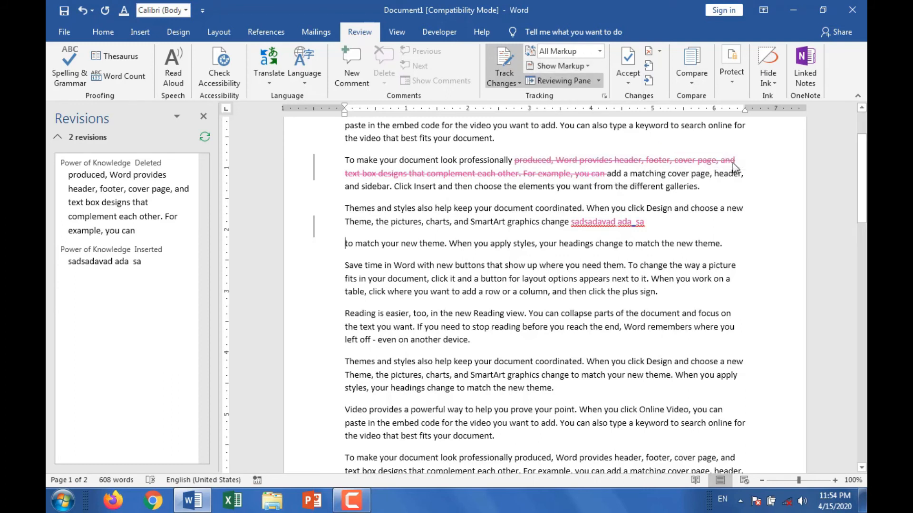
pyautogui.click(598, 82)
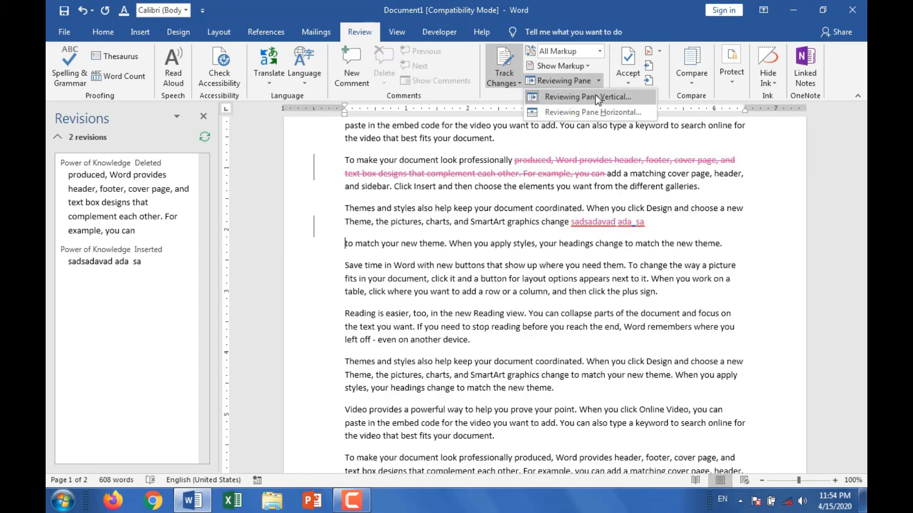
pyautogui.click(595, 115)
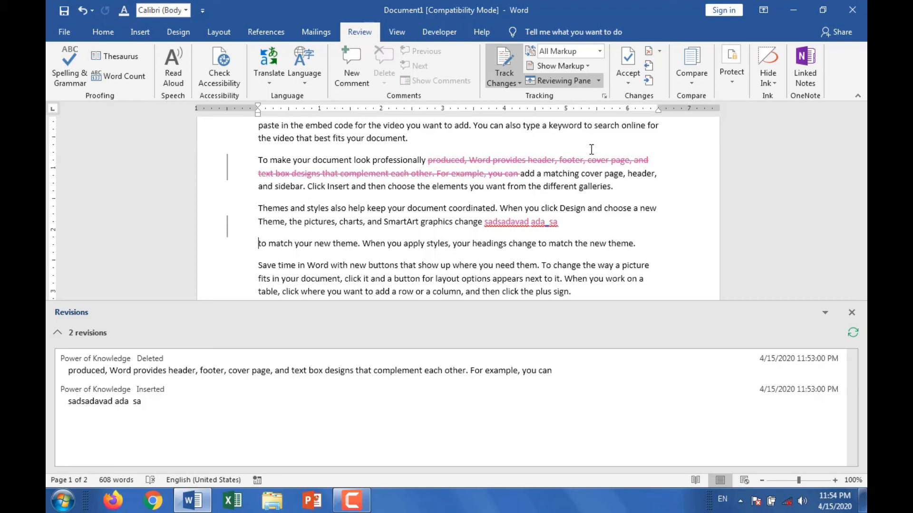
# Step: Lock change tracking with a password, entering the same password in the password and confirmation fields
pyautogui.click(517, 83)
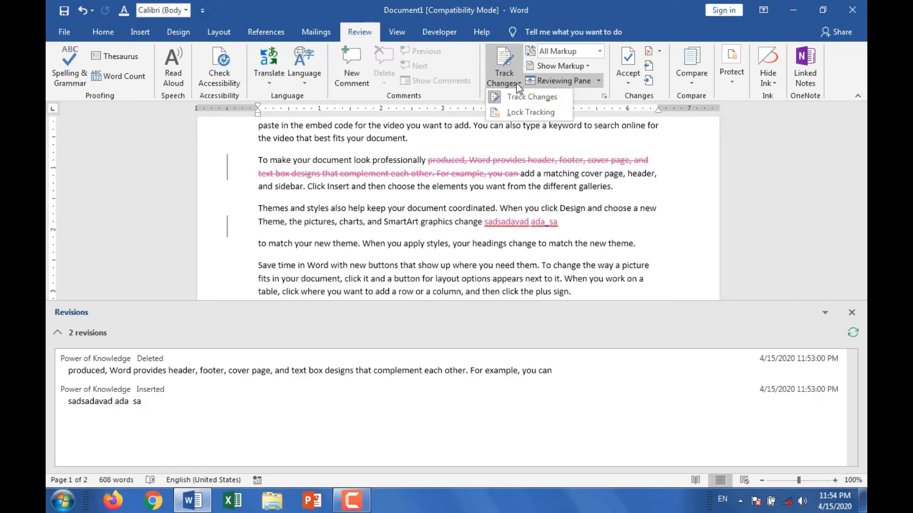
pyautogui.click(527, 111)
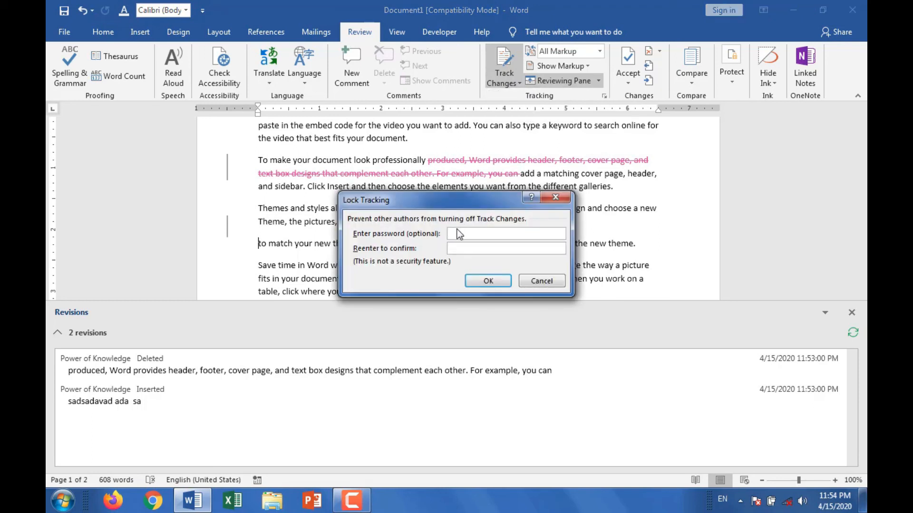
pyautogui.write('*')
pyautogui.press('Return')
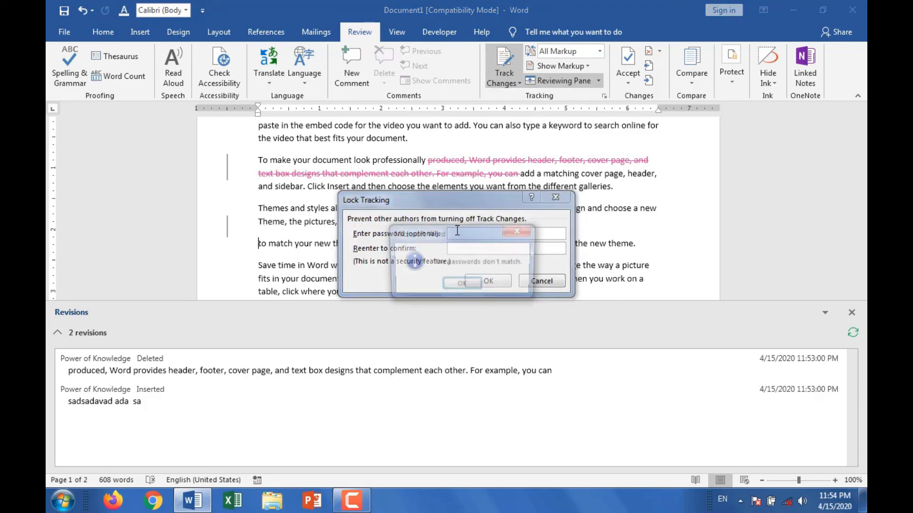
pyautogui.click(462, 285)
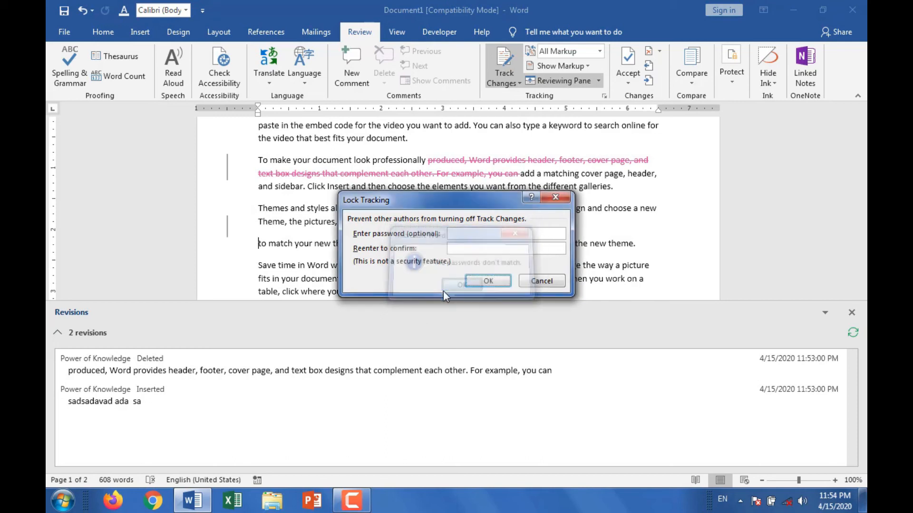
pyautogui.click(466, 233)
pyautogui.write('*')
pyautogui.click(465, 247)
pyautogui.write('*')
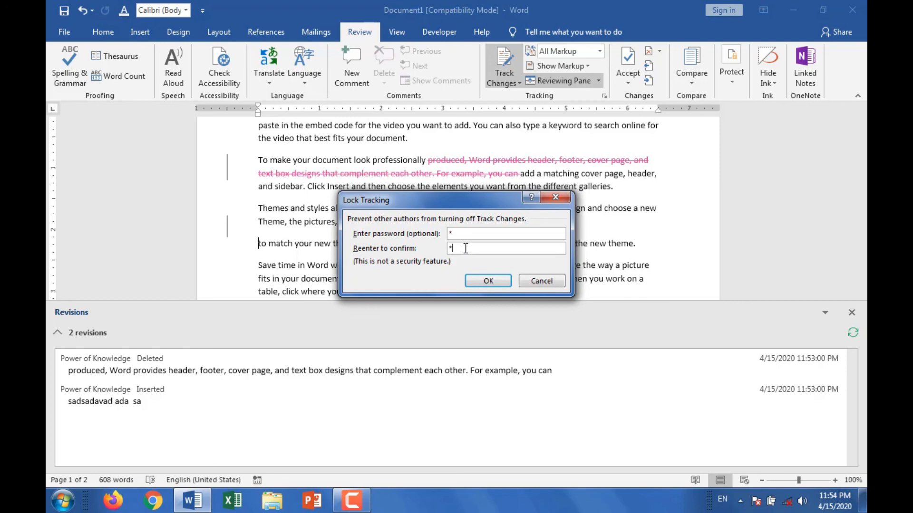
pyautogui.click(481, 280)
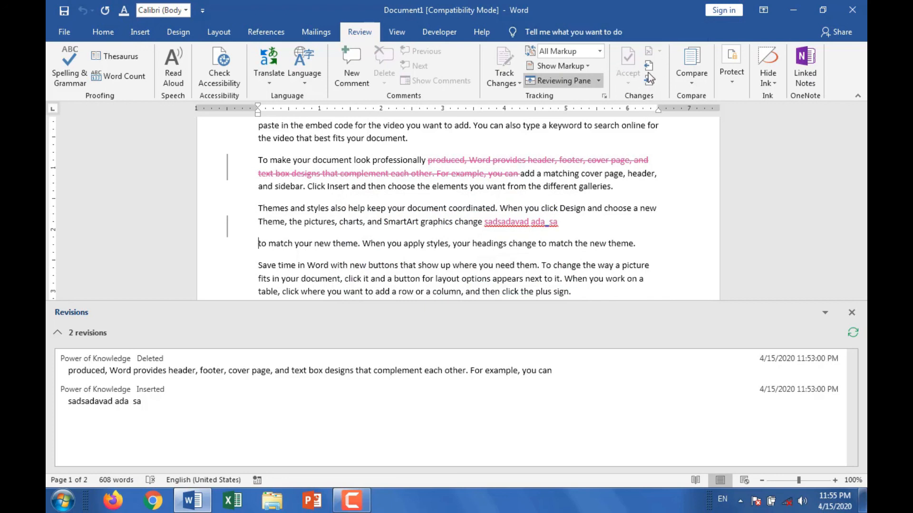
# Step: Delete the text from "erent galleries." through "click it and a button for layout option" as tracked deletions
pyautogui.keyDown('shift'); pyautogui.click(558, 186); pyautogui.keyUp('shift')
pyautogui.press('Delete')
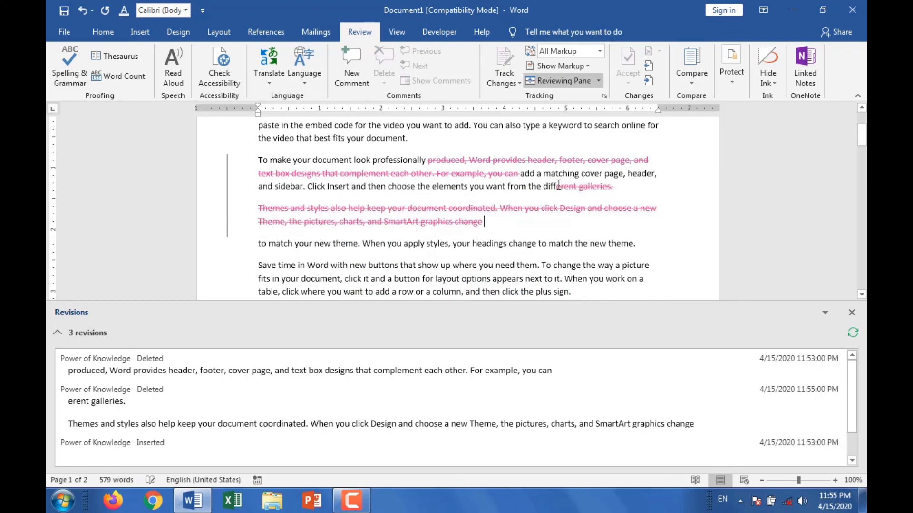
pyautogui.hotkey('shift', 'Down')
pyautogui.hotkey('shift', 'Down')
pyautogui.press('Delete')
# Step: Insert "SQWQWW", "QWQ" and "QW" as separate tracked paragraphs before "to match your new theme"
pyautogui.write('SQWQWW')
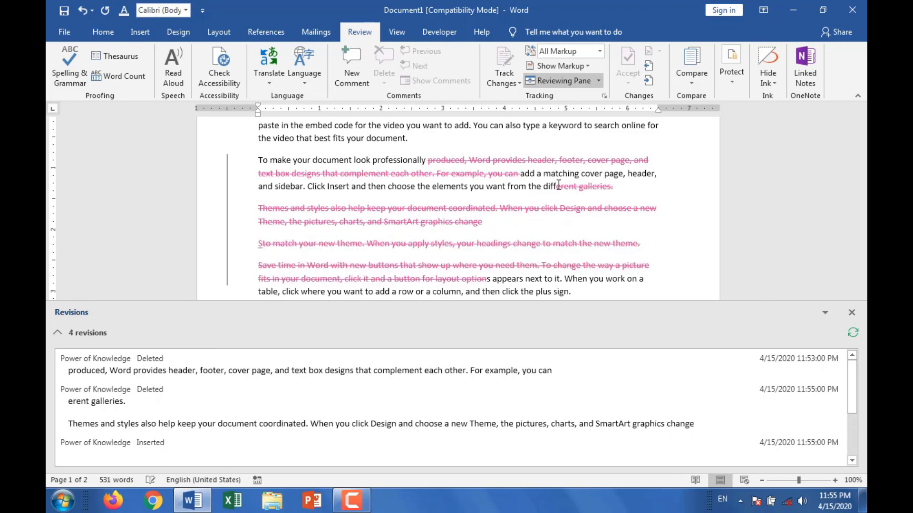
pyautogui.press('Return')
pyautogui.write('QWQ')
pyautogui.press('Return')
pyautogui.write('QW')
pyautogui.press('Return')
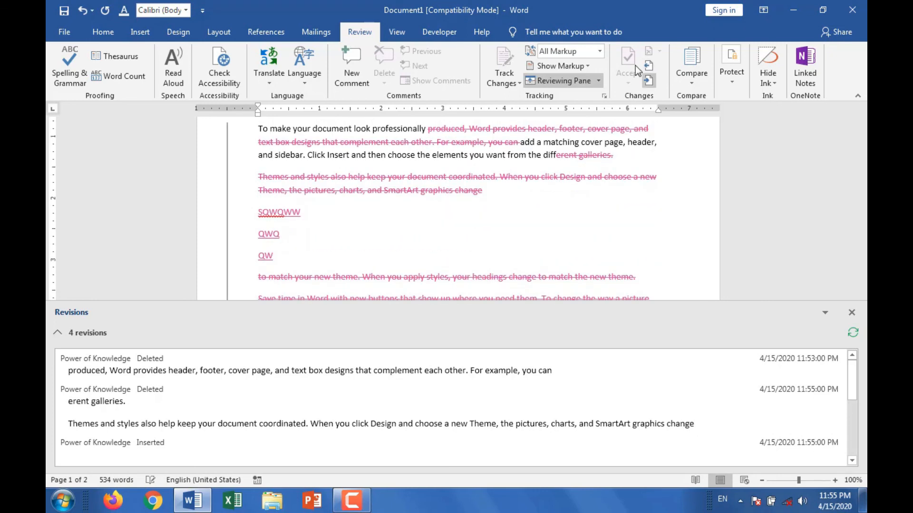
# Step: Go back to the previous tracked change and forward to the next one
pyautogui.click(648, 65)
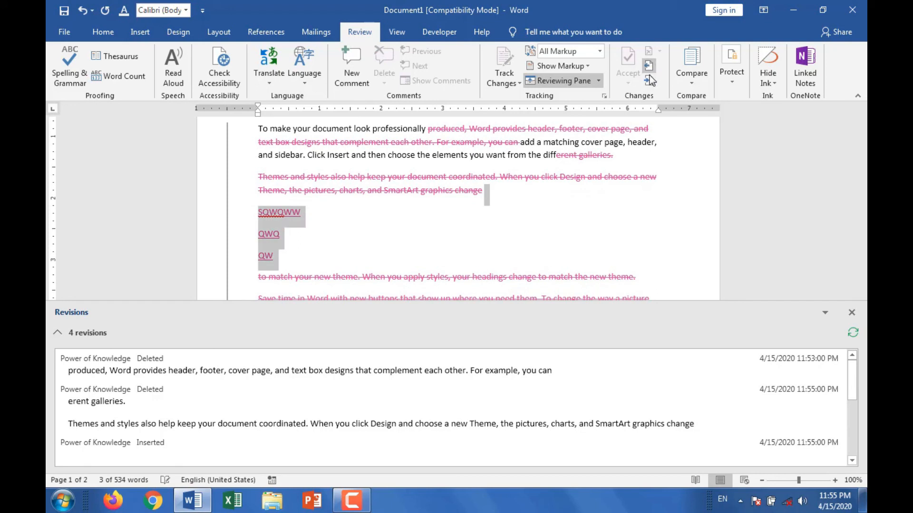
pyautogui.click(648, 80)
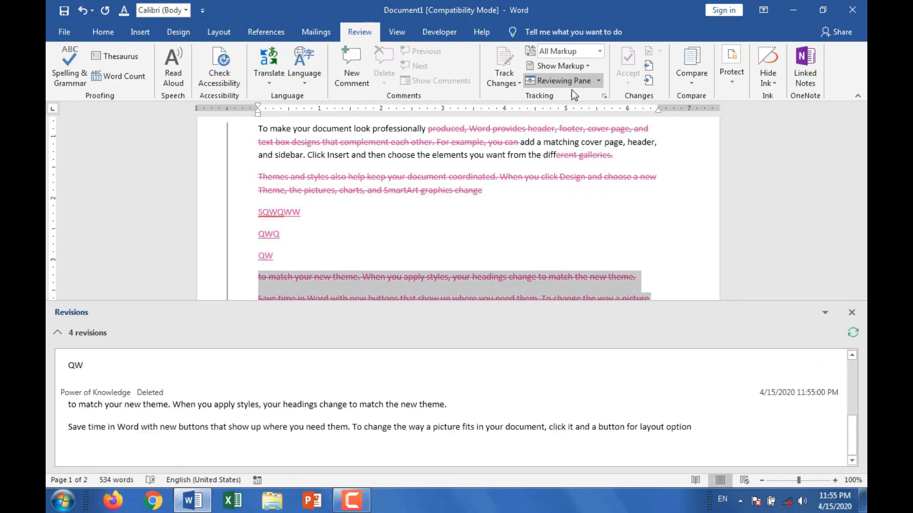
# Step: Start unlocking change tracking for the document
pyautogui.click(516, 83)
pyautogui.click(514, 111)
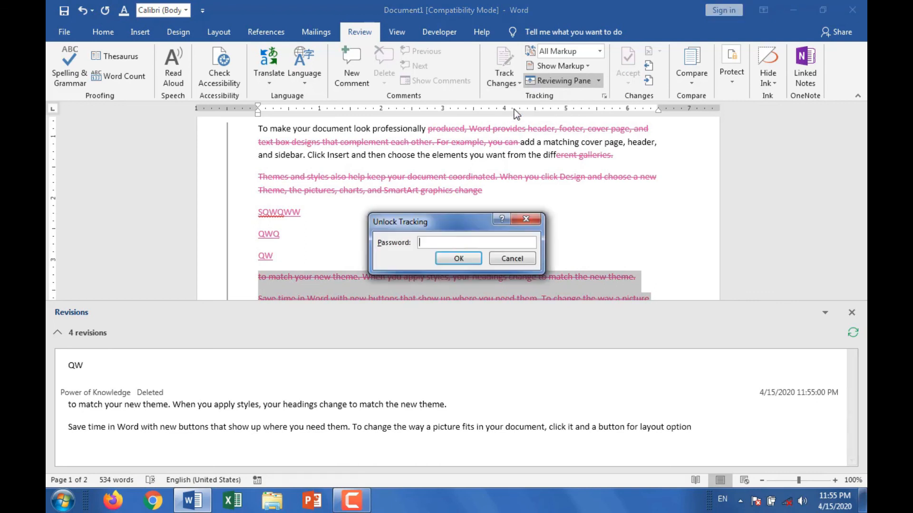